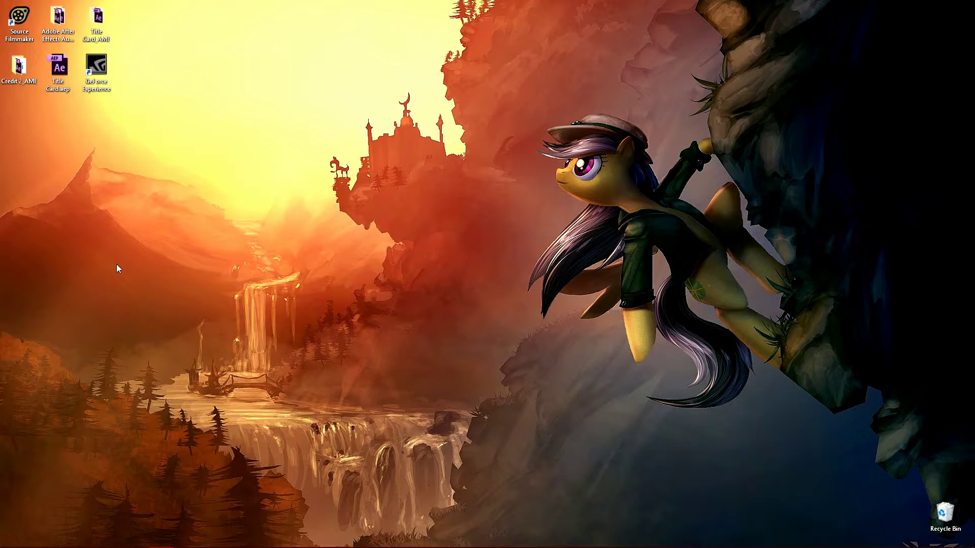
- Drag the Source Filmmaker shortcut toward the desktop centre and briefly show the Start menu
{"action": "left_click_drag", "start_coordinate": [19, 21], "coordinate": [410, 189]}
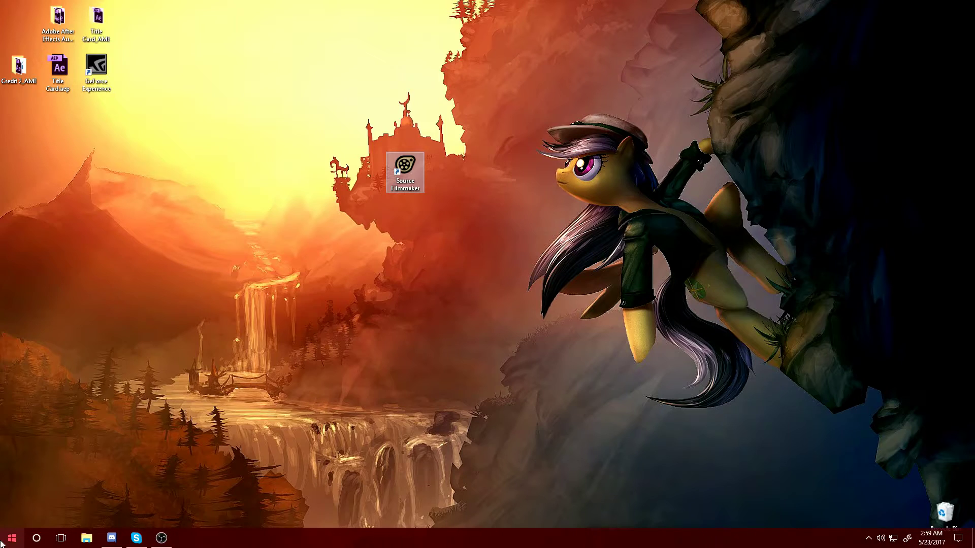
{"action": "left_click", "coordinate": [12, 538]}
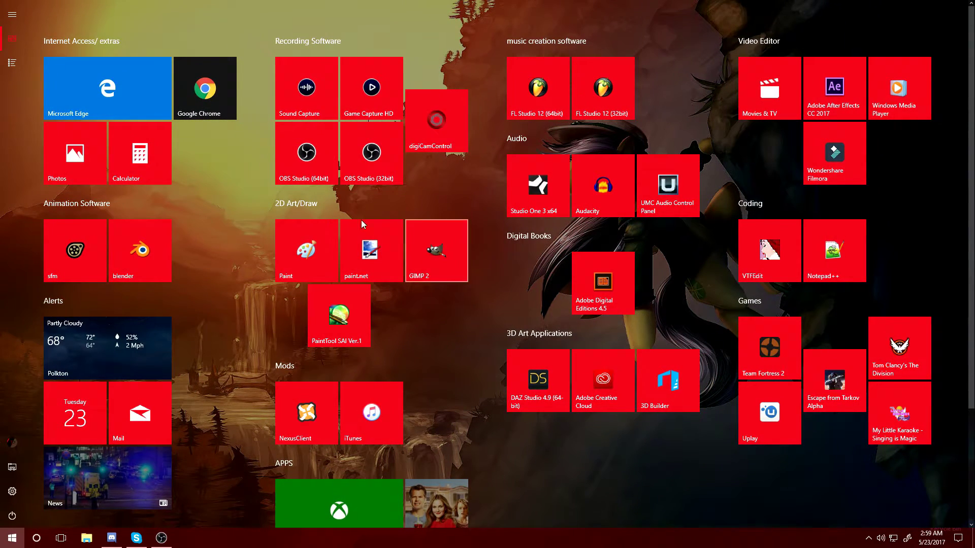
{"action": "key", "text": "Escape"}
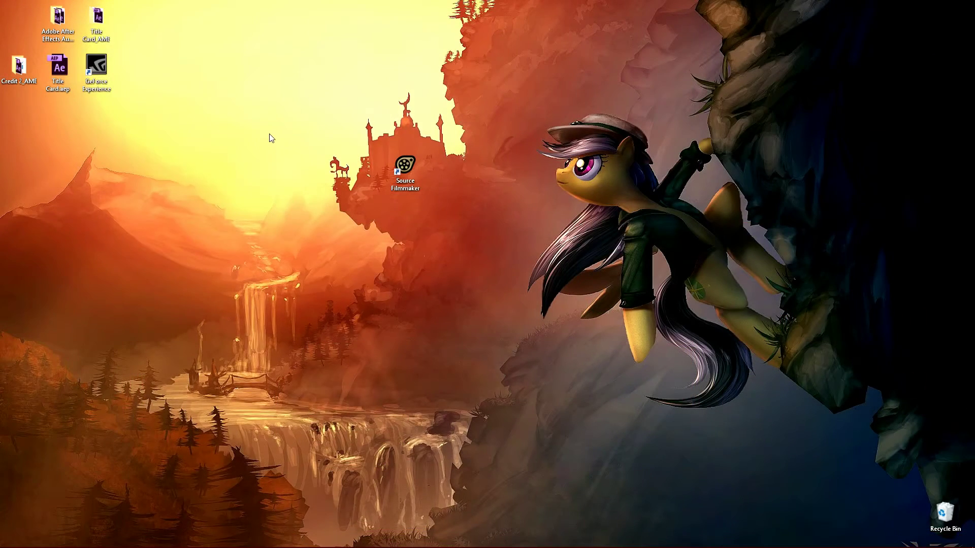
- Move the Source Filmmaker shortcut slightly higher, leaving its name unchanged
{"action": "left_click_drag", "start_coordinate": [402, 185], "coordinate": [418, 228]}
{"action": "left_click_drag", "start_coordinate": [399, 157], "coordinate": [402, 135]}
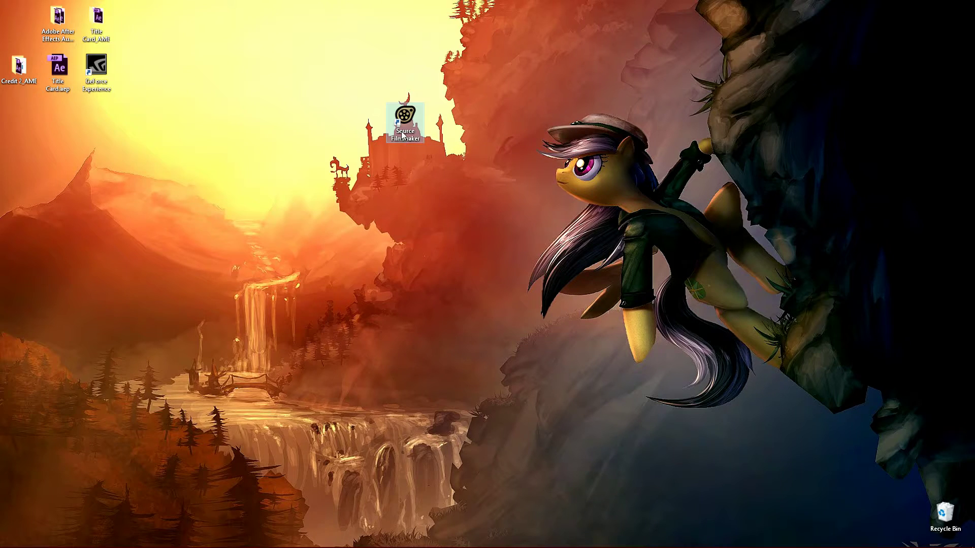
{"action": "left_click", "coordinate": [402, 135]}
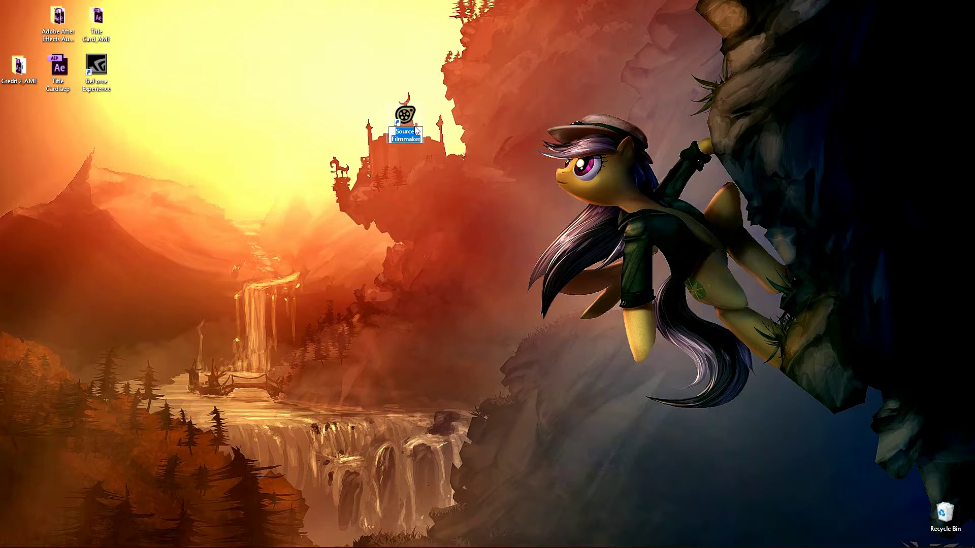
{"action": "left_click", "coordinate": [452, 105]}
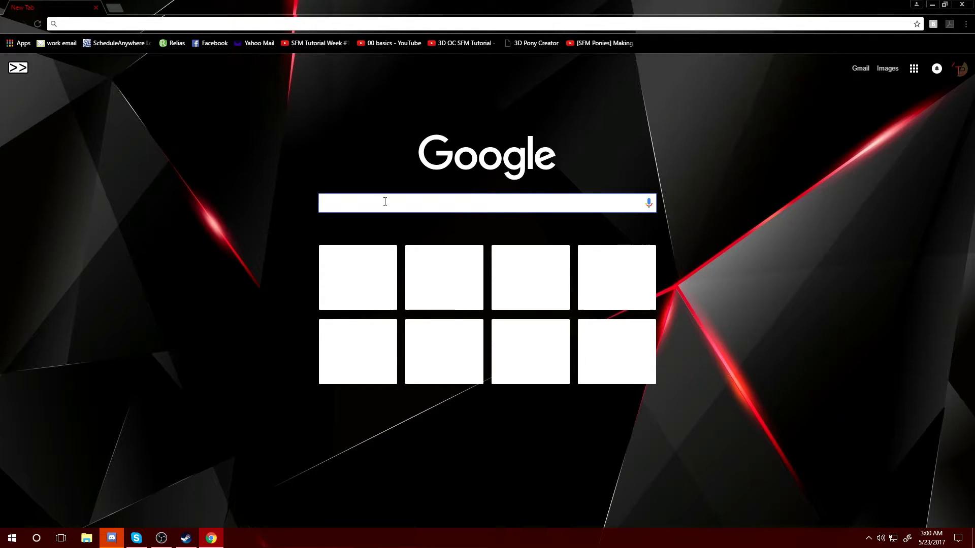
- Search the web for 'SFM not launging' and scan through the results
{"action": "type", "text": "SFM not laung"}
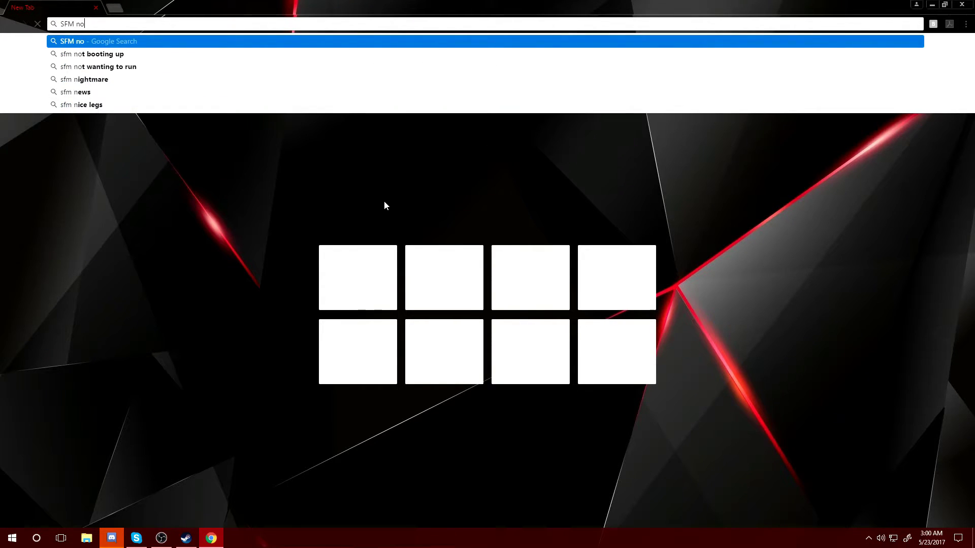
{"action": "type", "text": "ing"}
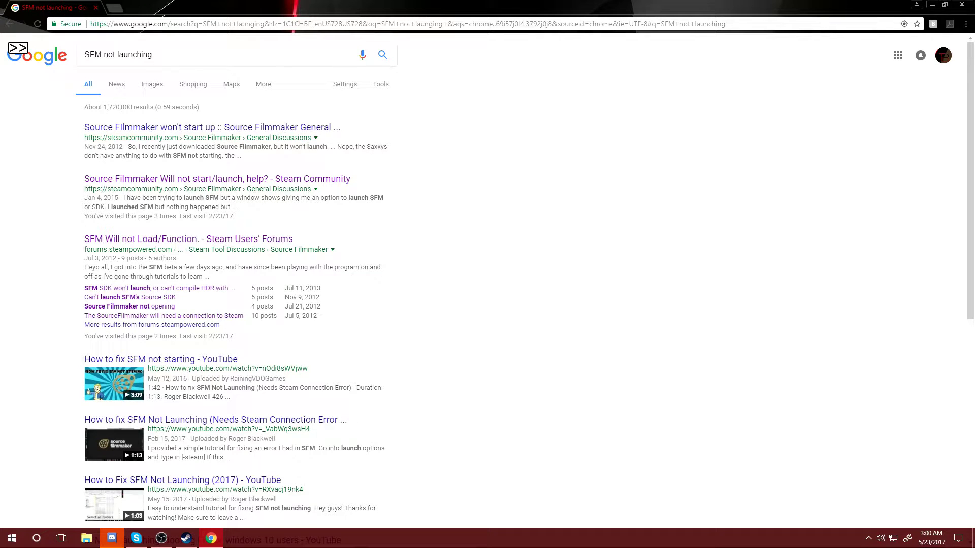
{"action": "scroll", "coordinate": [211, 223], "scroll_direction": "down", "scroll_amount": 5}
{"action": "scroll", "coordinate": [205, 236], "scroll_direction": "up", "scroll_amount": 3}
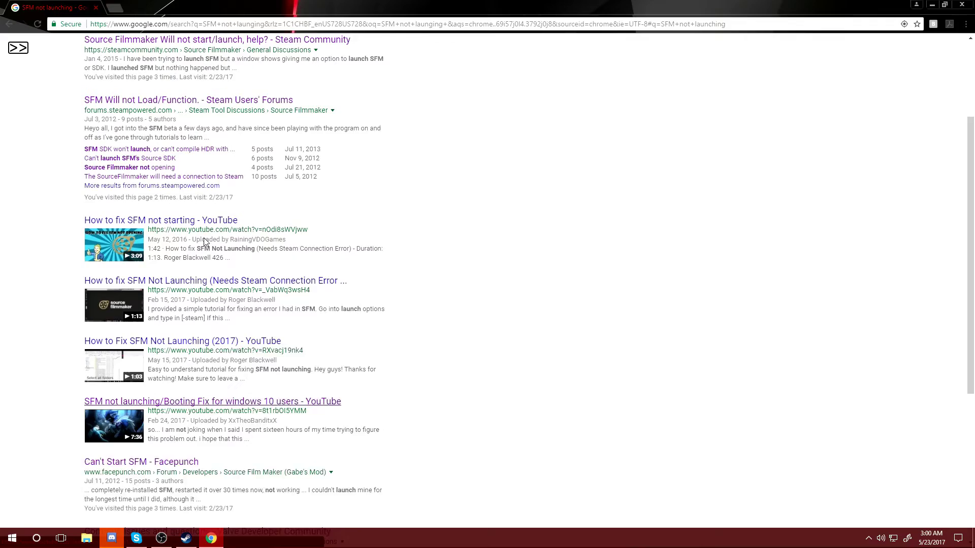
{"action": "scroll", "coordinate": [205, 243], "scroll_direction": "up", "scroll_amount": 1}
{"action": "scroll", "coordinate": [152, 356], "scroll_direction": "down", "scroll_amount": 1}
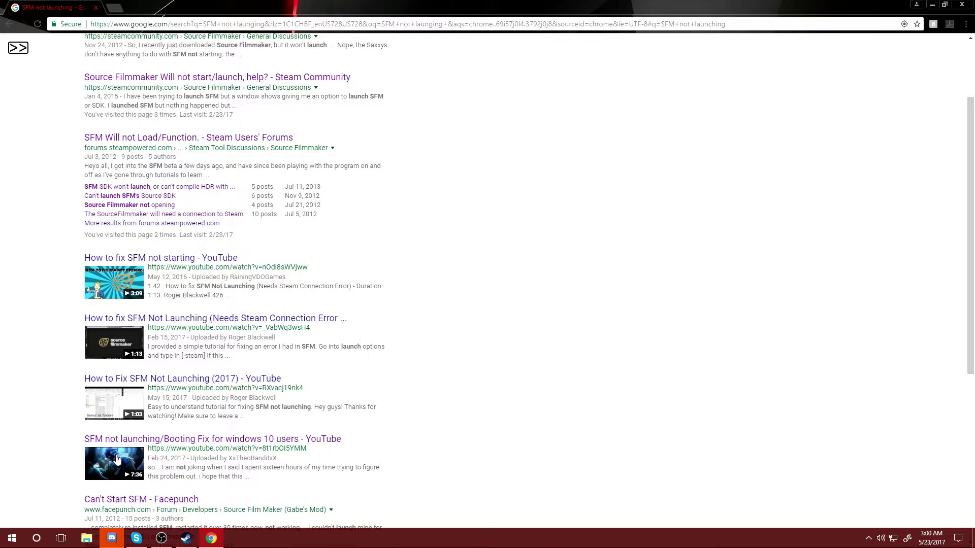
{"action": "scroll", "coordinate": [116, 459], "scroll_direction": "down", "scroll_amount": 1}
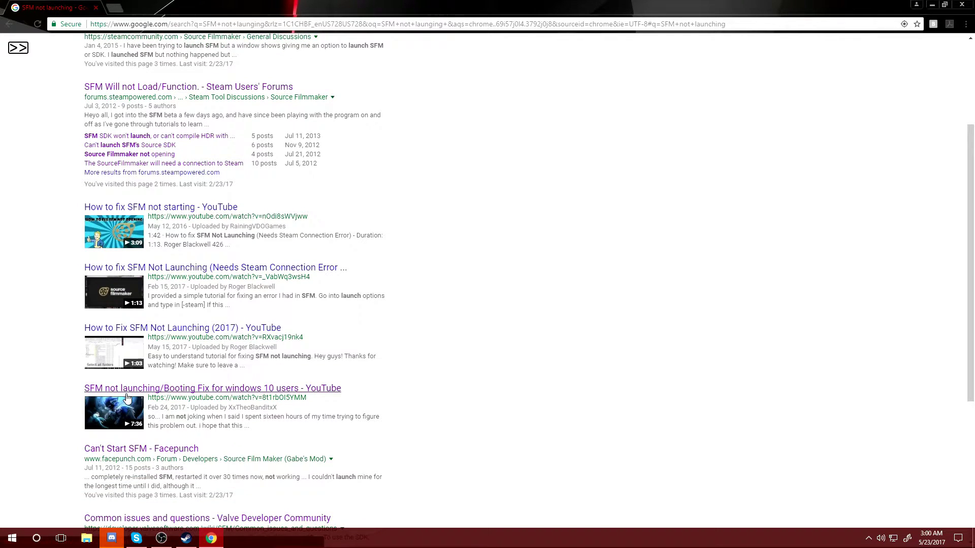
{"action": "scroll", "coordinate": [354, 292], "scroll_direction": "up", "scroll_amount": 2}
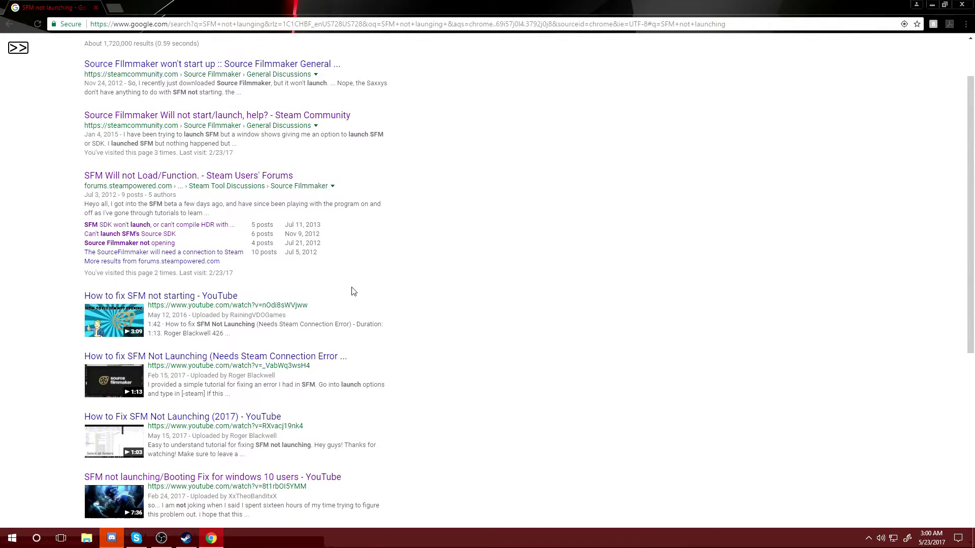
{"action": "scroll", "coordinate": [325, 270], "scroll_direction": "up", "scroll_amount": 2}
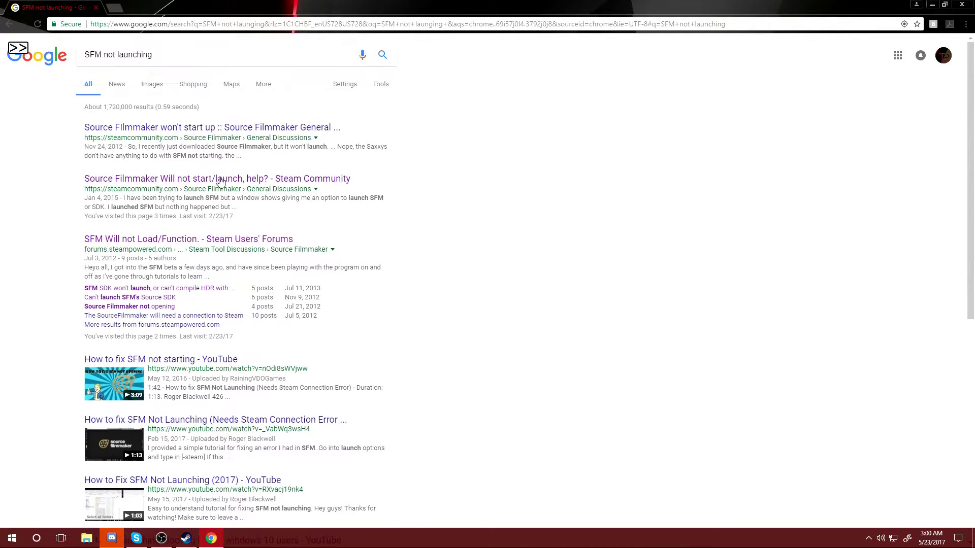
- Read the Steam thread 'Source Filmmaker won't start up', then bring up the Steam client
{"action": "left_click", "coordinate": [156, 131]}
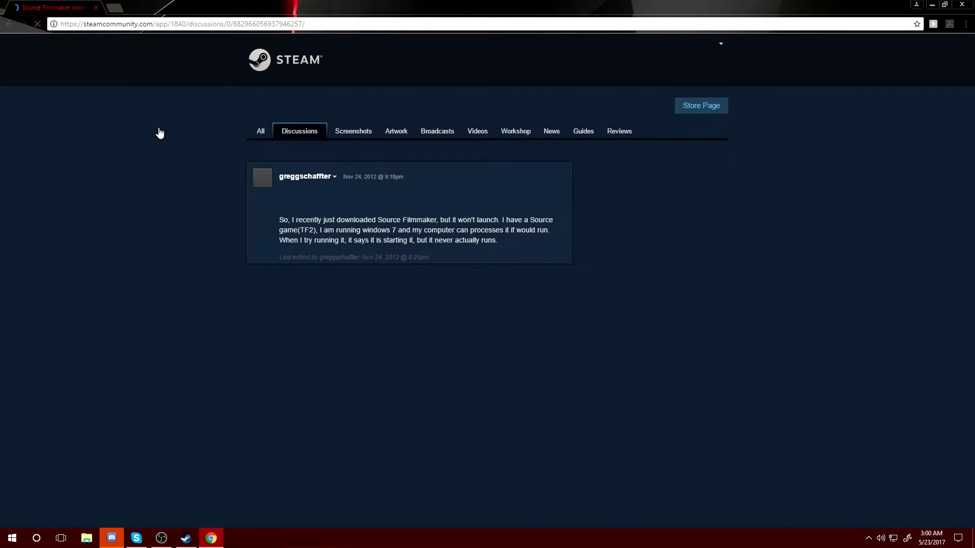
{"action": "scroll", "coordinate": [450, 237], "scroll_direction": "down", "scroll_amount": 2}
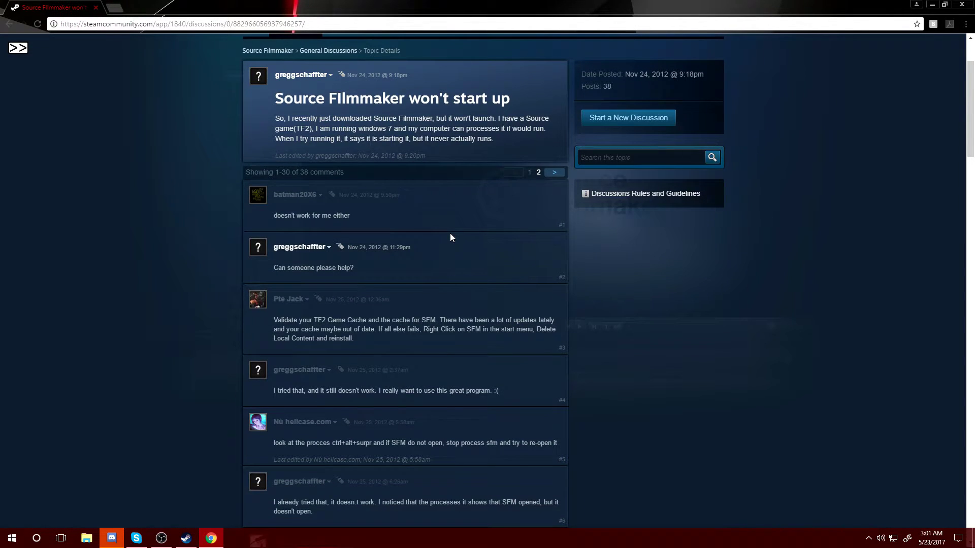
{"action": "scroll", "coordinate": [450, 235], "scroll_direction": "down", "scroll_amount": 1}
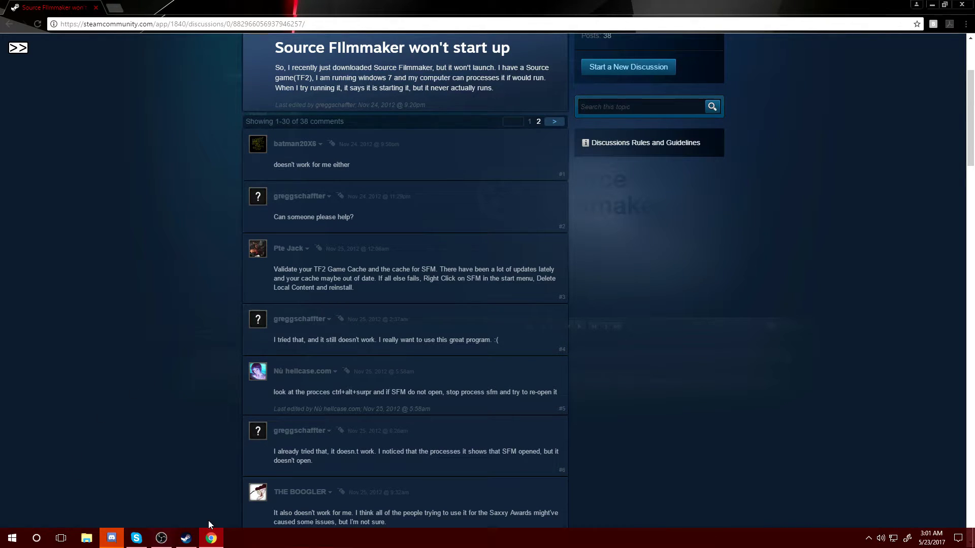
{"action": "left_click", "coordinate": [185, 538]}
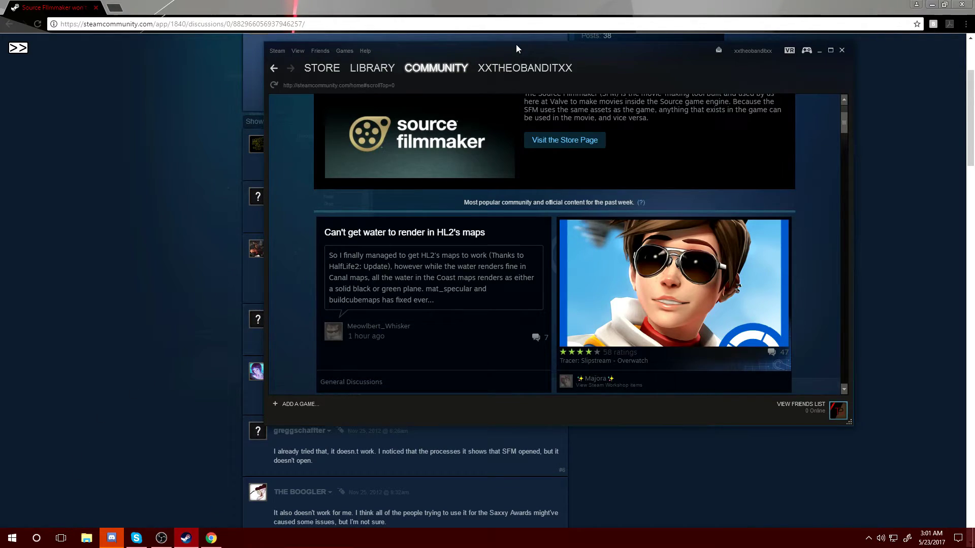
- Open Source Filmmaker's page in the Software library and launch Source Filmmaker rather than the SDK
{"action": "mouse_move", "coordinate": [363, 70]}
{"action": "left_click", "coordinate": [367, 94]}
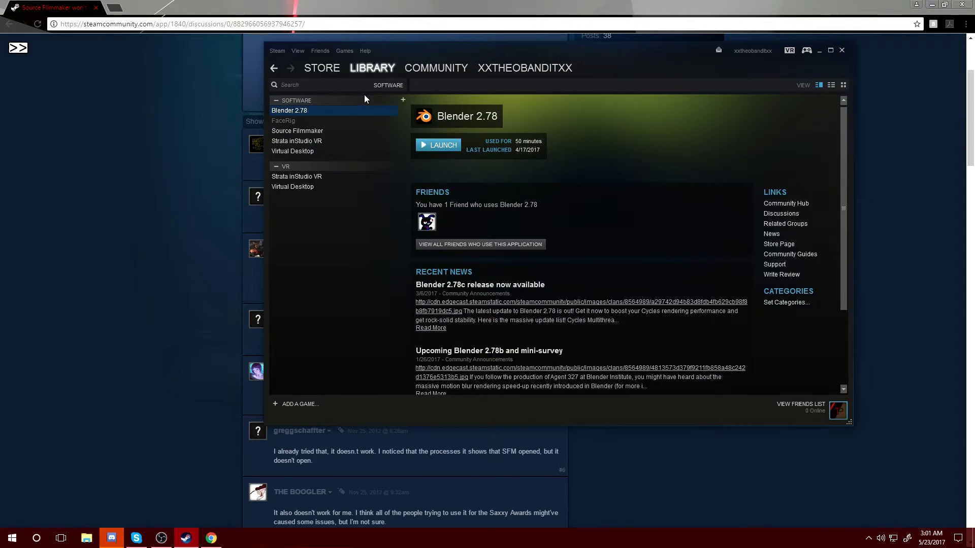
{"action": "left_click_drag", "start_coordinate": [441, 50], "coordinate": [307, 75]}
{"action": "left_click", "coordinate": [191, 155]}
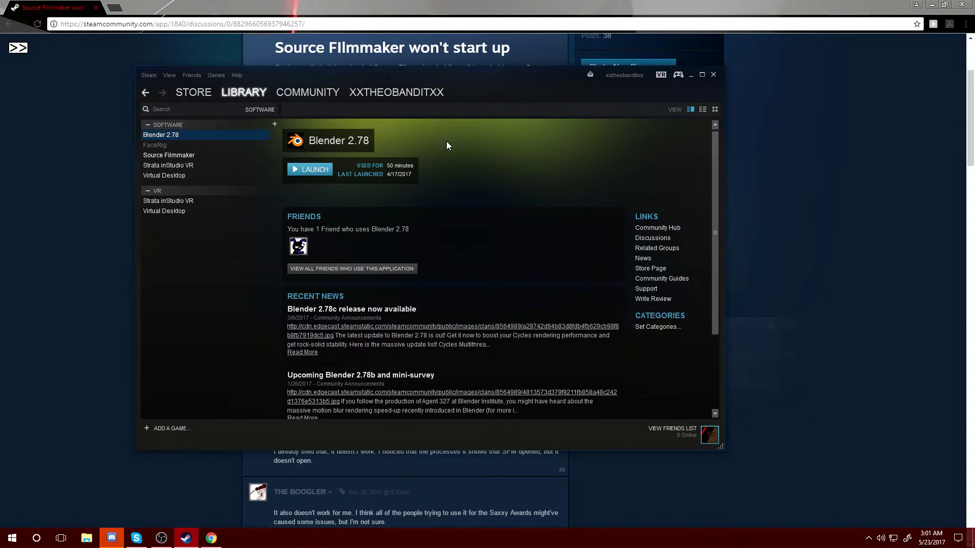
{"action": "left_click", "coordinate": [302, 172]}
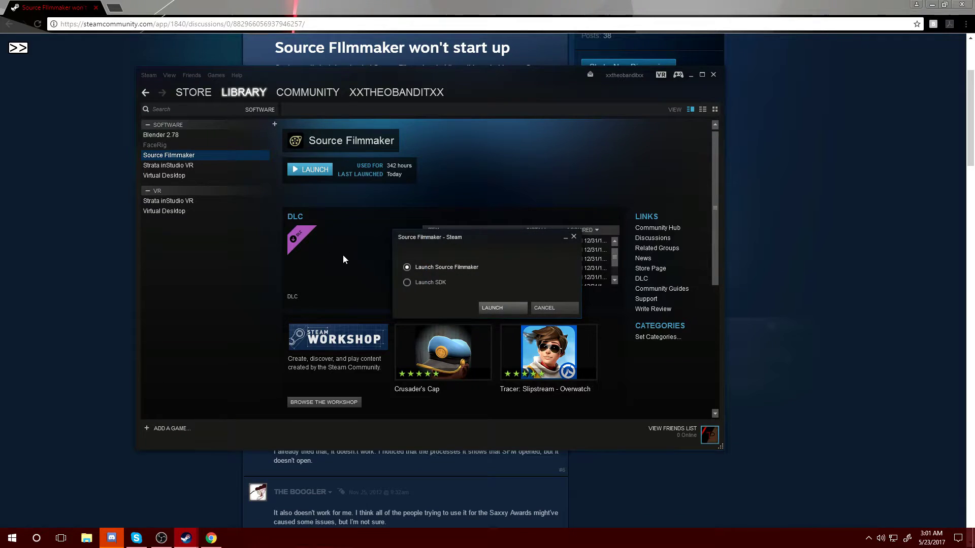
{"action": "left_click", "coordinate": [480, 307]}
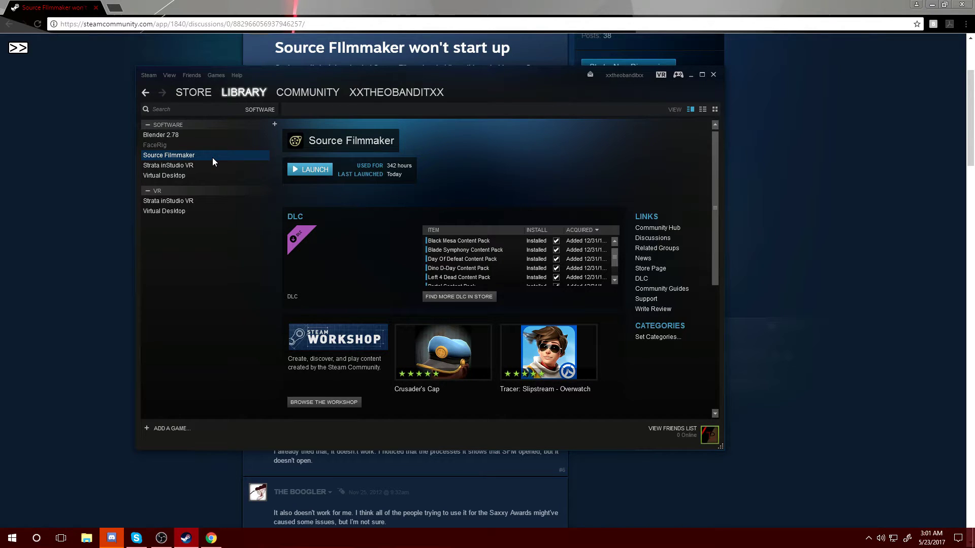
- Set Source Filmmaker's launch option to -nosteam in its Properties
{"action": "right_click", "coordinate": [241, 156]}
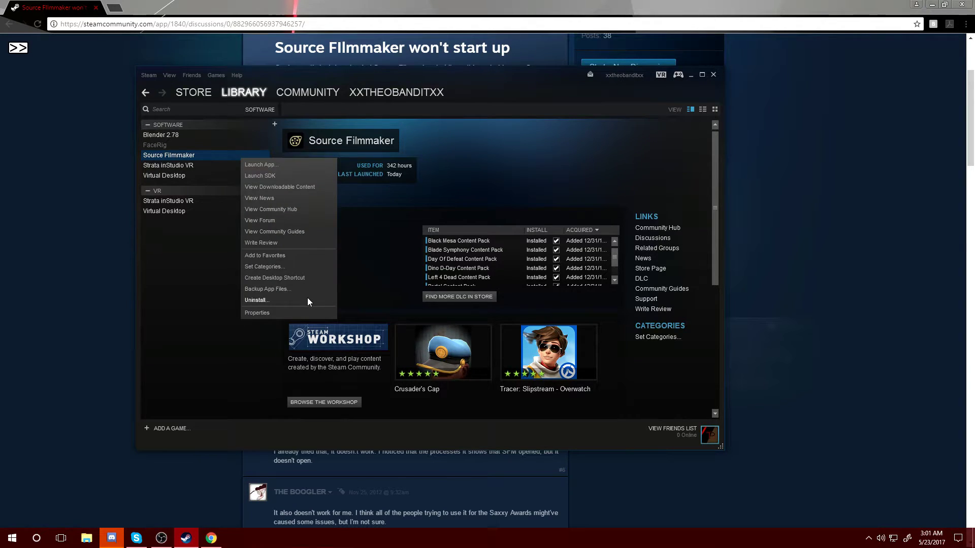
{"action": "left_click", "coordinate": [310, 313]}
{"action": "left_click", "coordinate": [312, 275]}
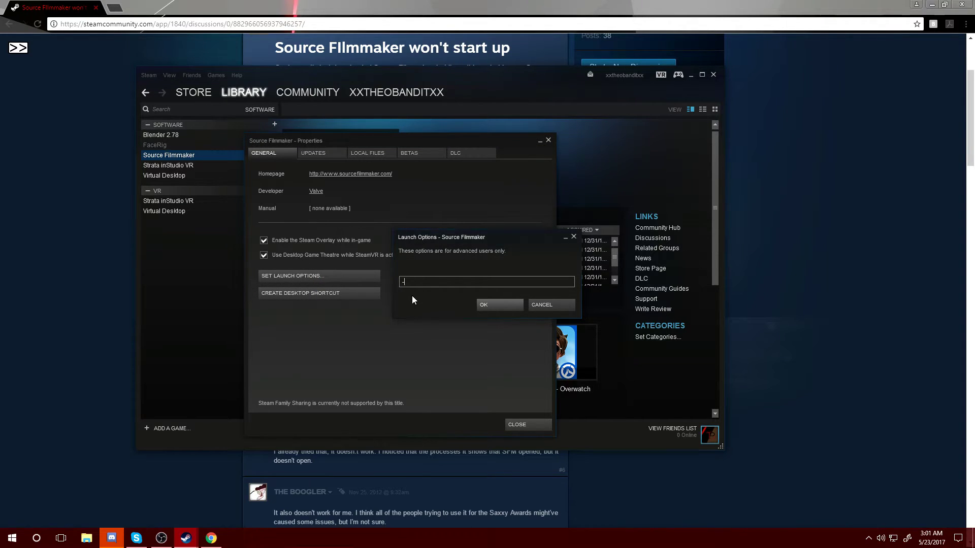
{"action": "type", "text": "-nosteam"}
{"action": "key", "text": "Return"}
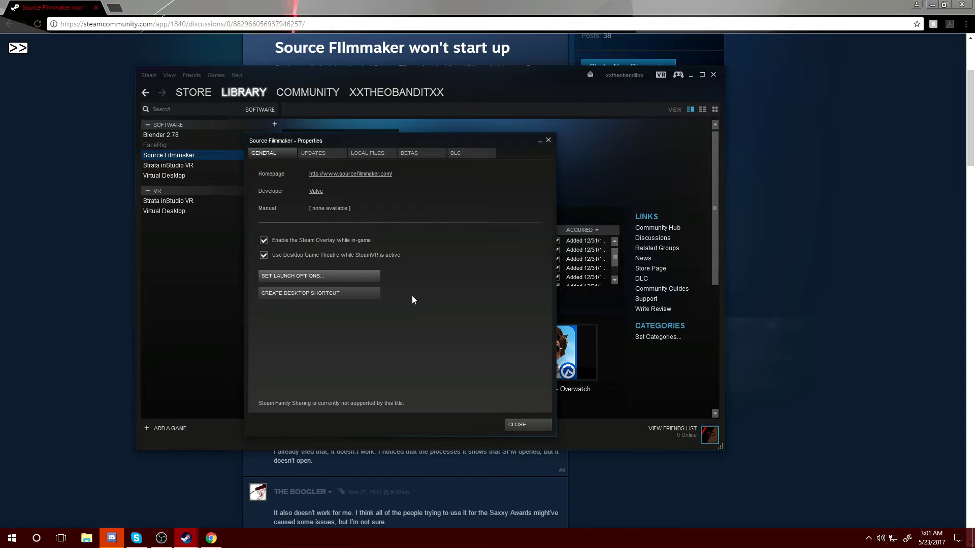
- Close Properties and launch Source Filmmaker from the library
{"action": "left_click", "coordinate": [514, 426]}
{"action": "left_click", "coordinate": [299, 170]}
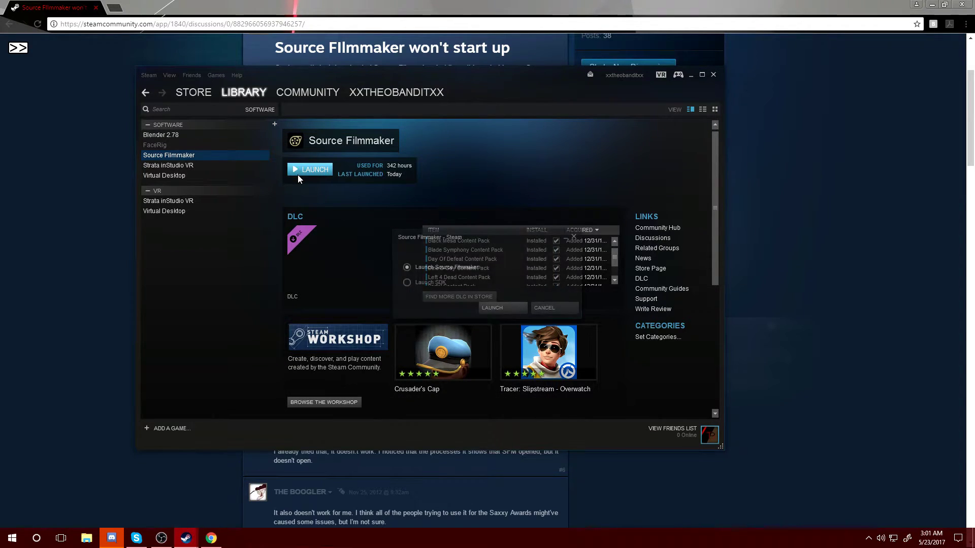
{"action": "left_click", "coordinate": [487, 306]}
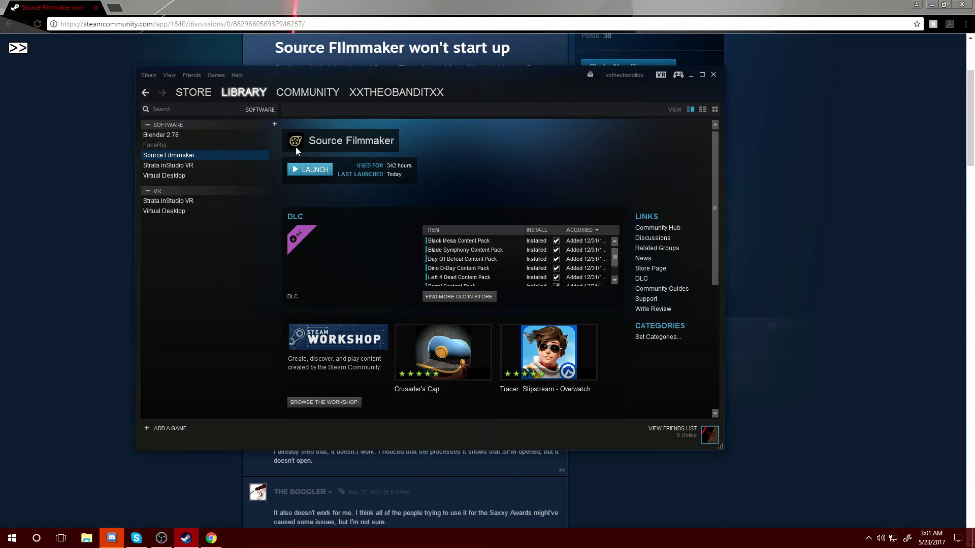
- Launch the SDK instead and start Source Filmmaker from the SDK Launcher
{"action": "left_click", "coordinate": [299, 172]}
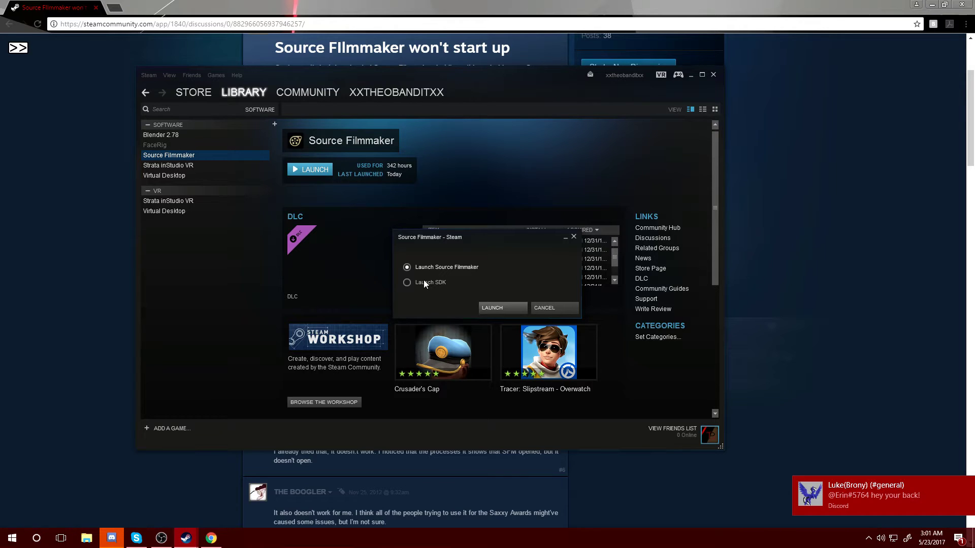
{"action": "left_click", "coordinate": [424, 281]}
{"action": "left_click", "coordinate": [491, 307]}
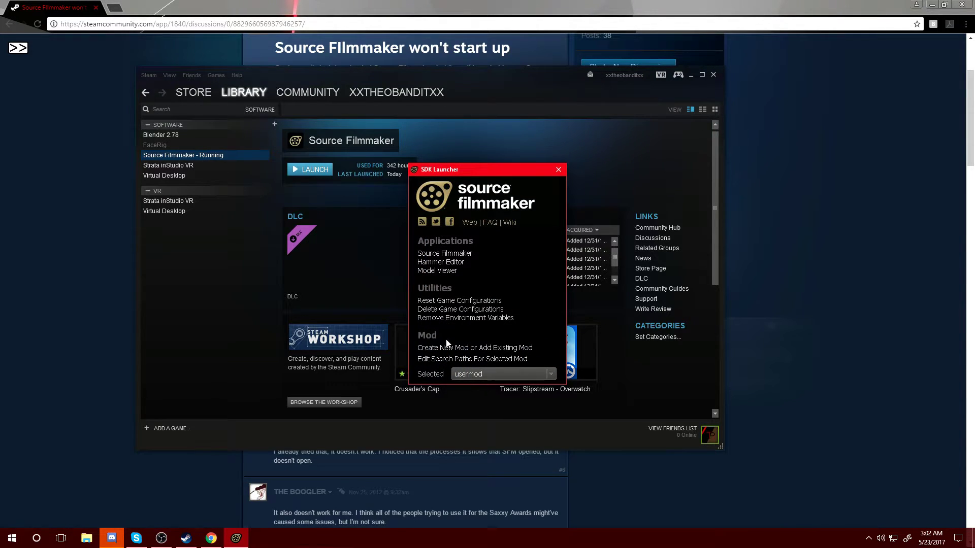
{"action": "double_click", "coordinate": [445, 254]}
- Close the SDK Launcher, dismiss the launch choices, and cancel an uninstall of Source Filmmaker
{"action": "left_click", "coordinate": [558, 170]}
{"action": "left_click", "coordinate": [314, 170]}
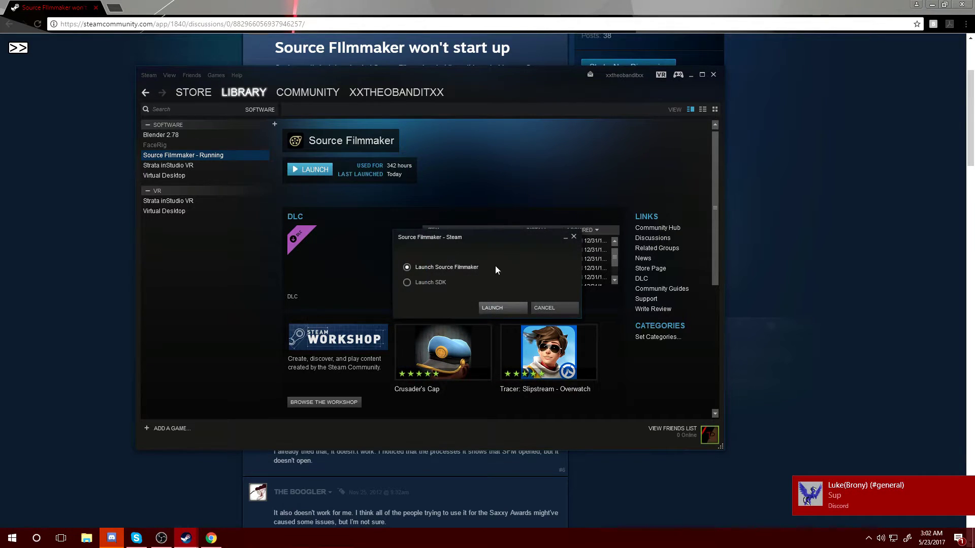
{"action": "left_click", "coordinate": [555, 308]}
{"action": "right_click", "coordinate": [189, 155]}
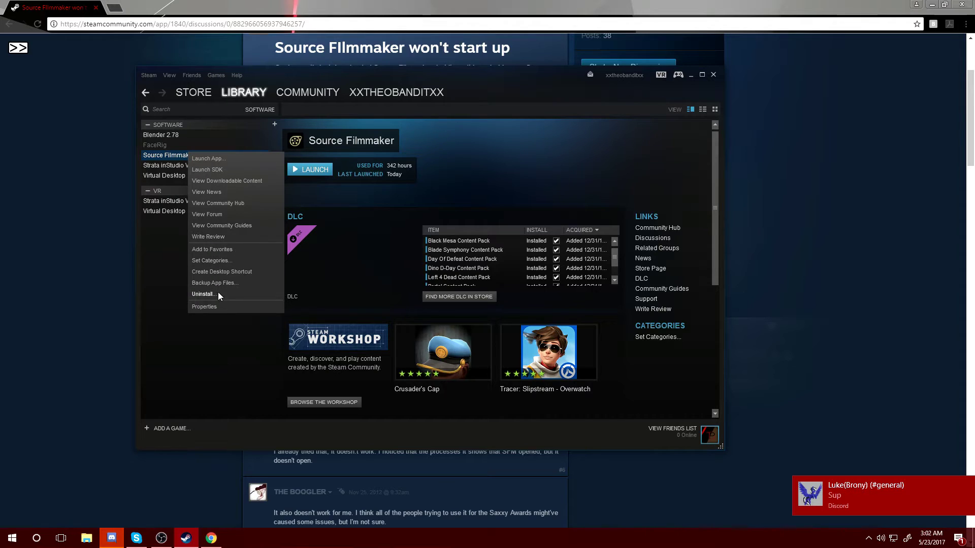
{"action": "left_click", "coordinate": [204, 294]}
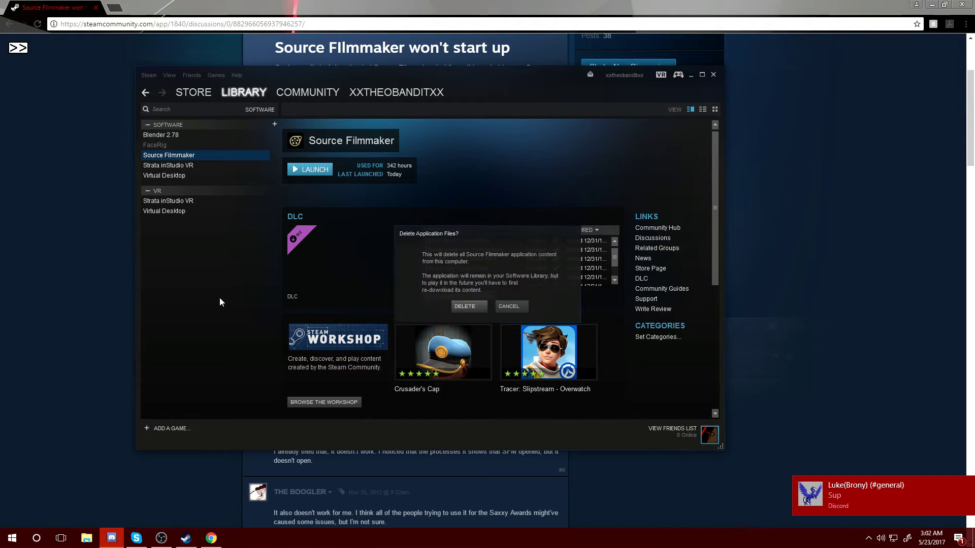
{"action": "left_click", "coordinate": [508, 305]}
- Erase the -nosteam launch option in Source Filmmaker's Properties and save it empty
{"action": "right_click", "coordinate": [184, 156]}
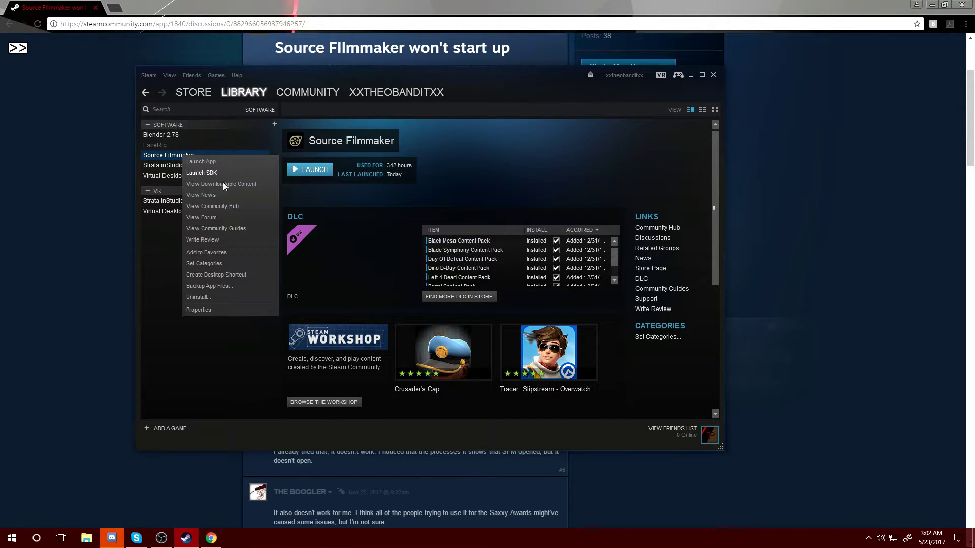
{"action": "left_click", "coordinate": [242, 310]}
{"action": "left_click", "coordinate": [351, 277]}
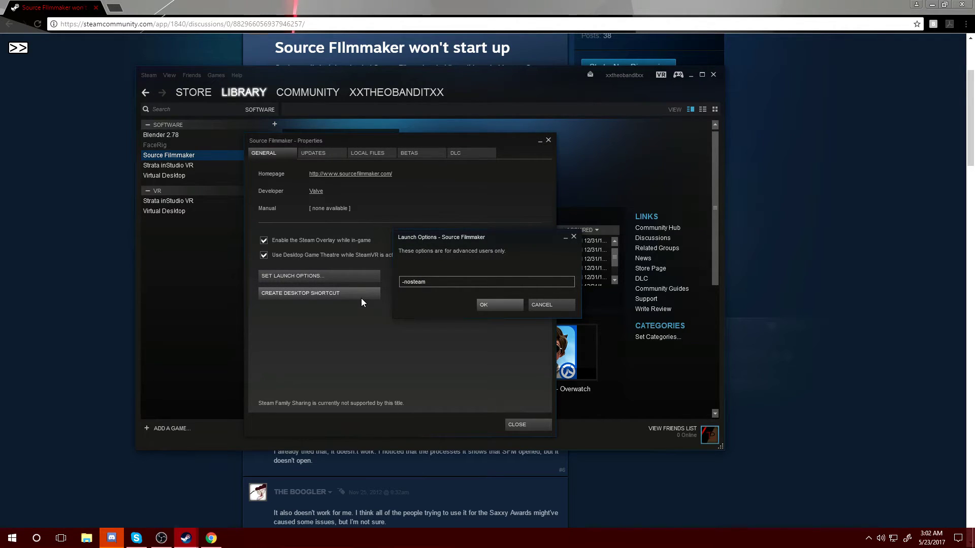
{"action": "key", "text": "BackSpace"}
{"action": "key", "text": "BackSpace"}
{"action": "key", "text": "BackSpace"}
{"action": "key", "text": "BackSpace"}
{"action": "key", "text": "BackSpace"}
{"action": "key", "text": "BackSpace"}
{"action": "key", "text": "BackSpace"}
{"action": "key", "text": "BackSpace"}
{"action": "left_click", "coordinate": [489, 305]}
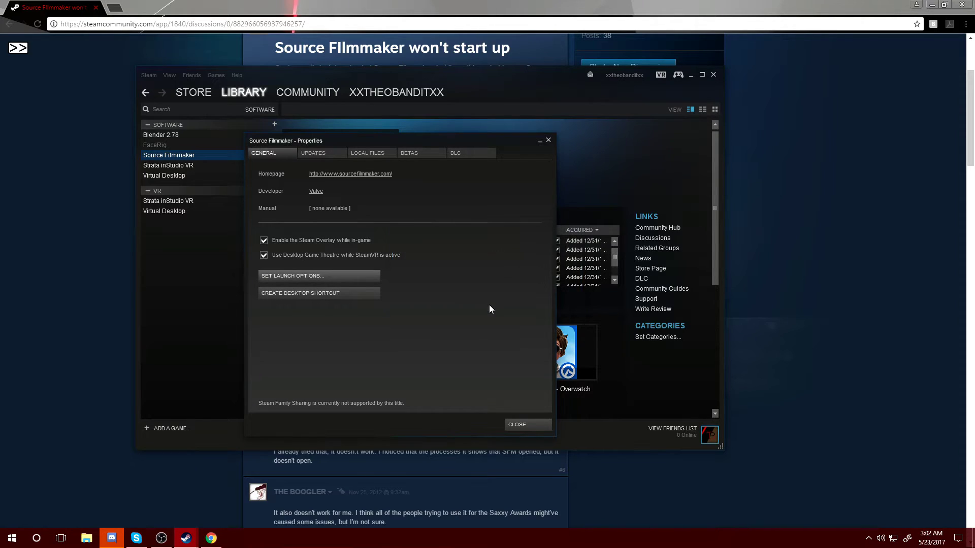
- Look through the Updates, Local Files and Betas settings, then close Properties
{"action": "left_click", "coordinate": [323, 153]}
{"action": "left_click", "coordinate": [372, 152]}
{"action": "left_click", "coordinate": [429, 152]}
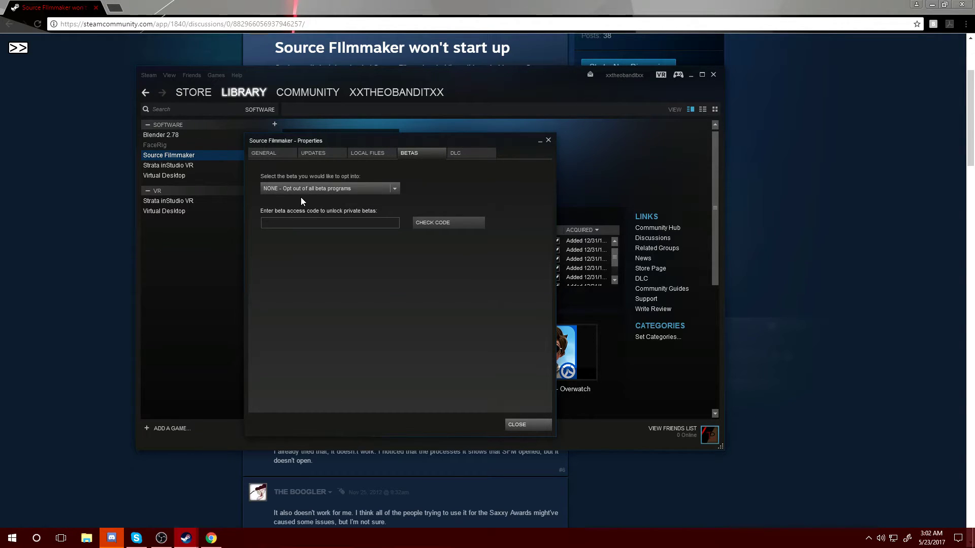
{"action": "left_click", "coordinate": [266, 155]}
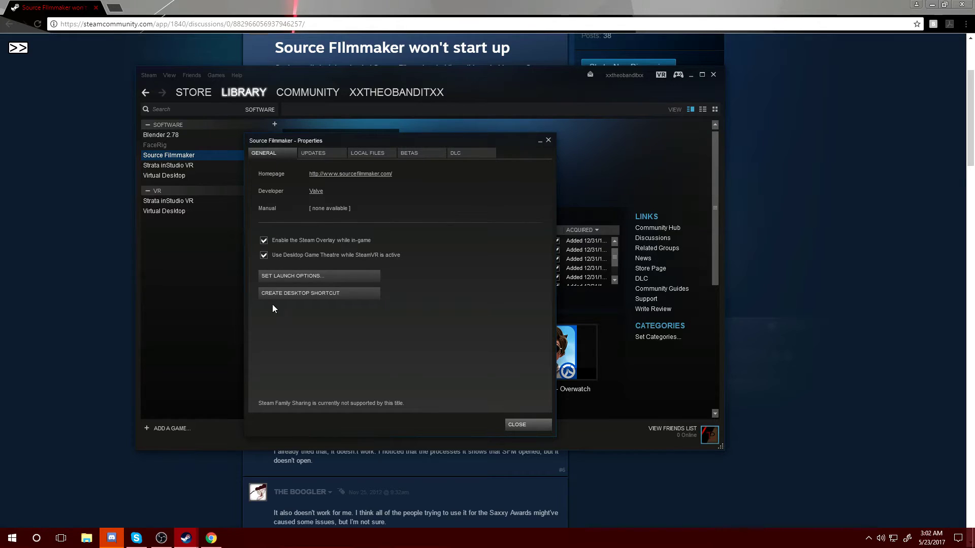
{"action": "left_click", "coordinate": [528, 428]}
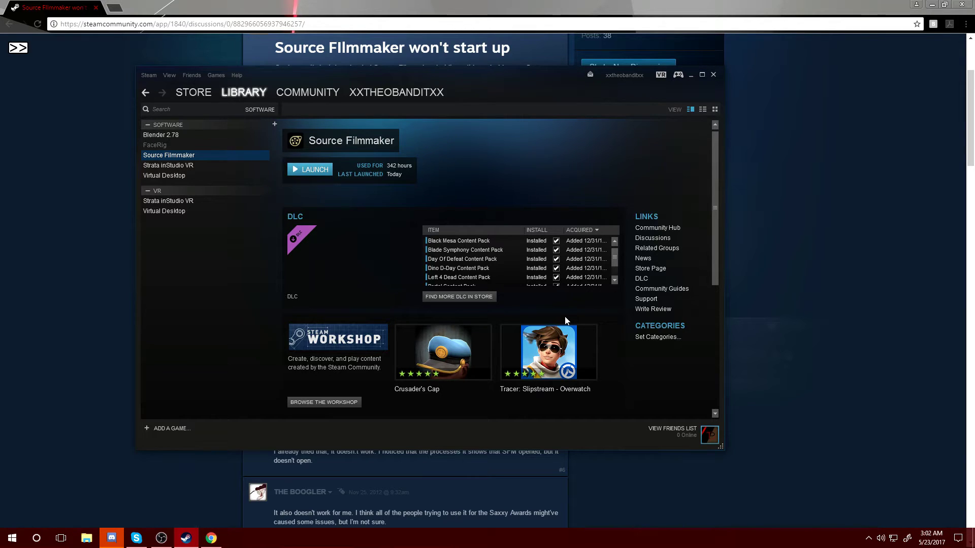
- Reopen Source Filmmaker's Properties to check its local files, then close it
{"action": "right_click", "coordinate": [186, 156]}
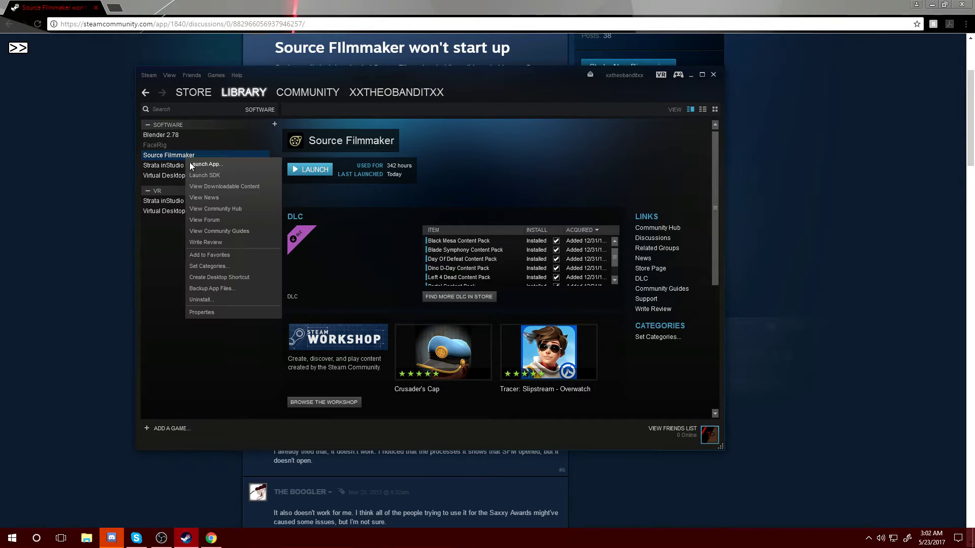
{"action": "left_click", "coordinate": [225, 301]}
{"action": "left_click", "coordinate": [363, 153]}
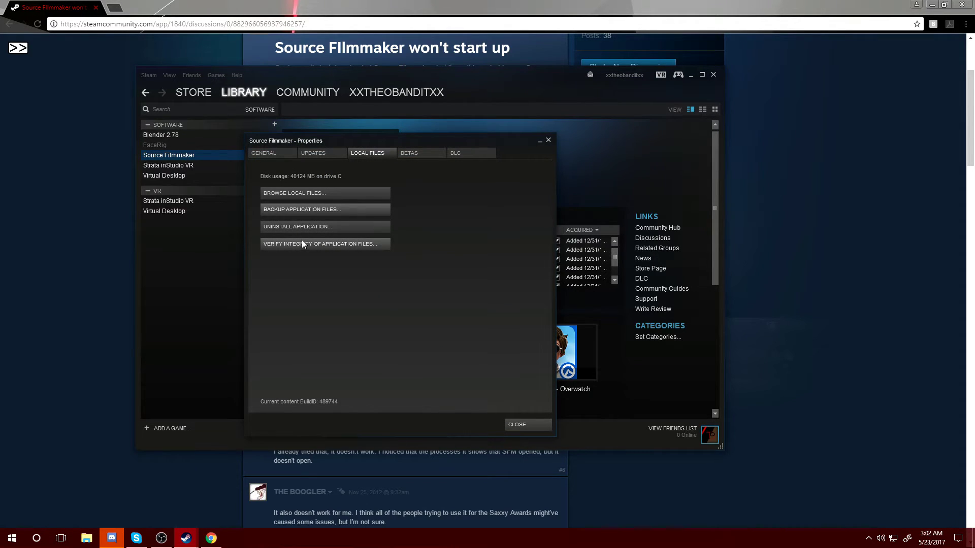
{"action": "left_click", "coordinate": [526, 421]}
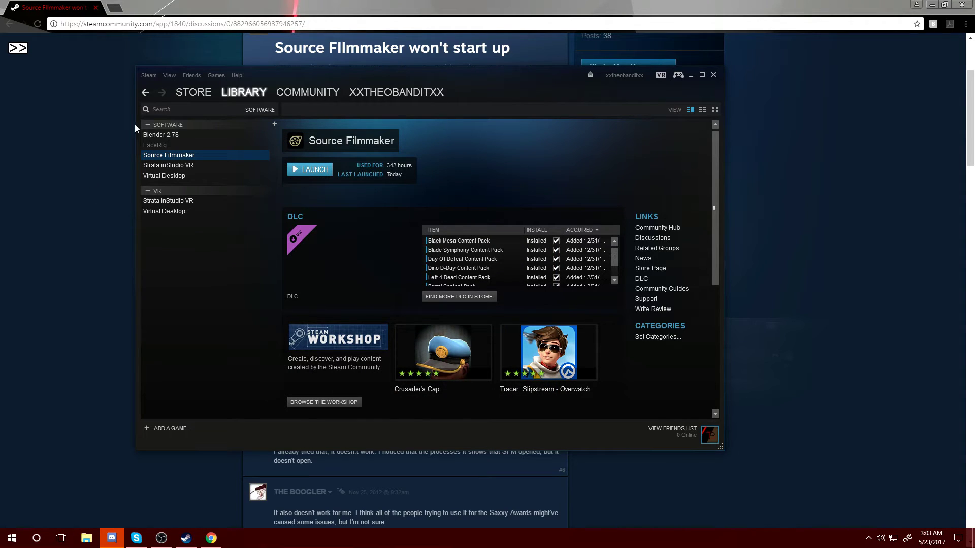
- Minimise Steam, close Chrome, and move the Source Filmmaker shortcut to mid-desktop
{"action": "left_click", "coordinate": [691, 76]}
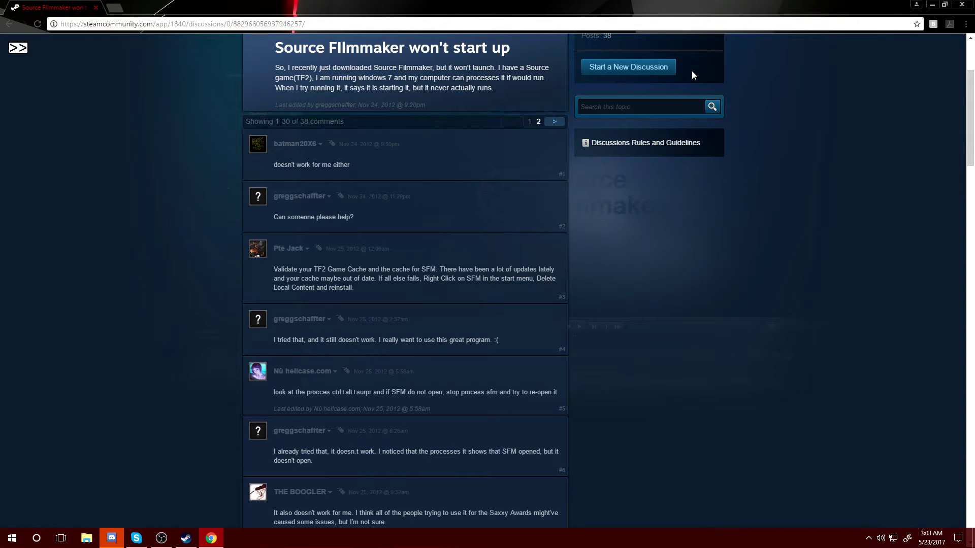
{"action": "left_click", "coordinate": [962, 4]}
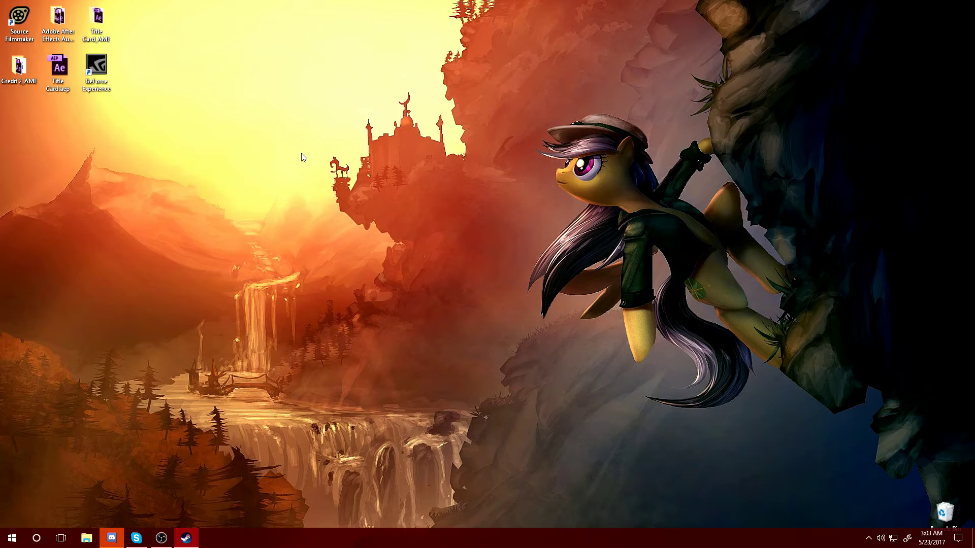
{"action": "left_click_drag", "start_coordinate": [20, 18], "coordinate": [289, 167]}
- Open Task Manager from the Start button's system tools menu
{"action": "left_click", "coordinate": [12, 538]}
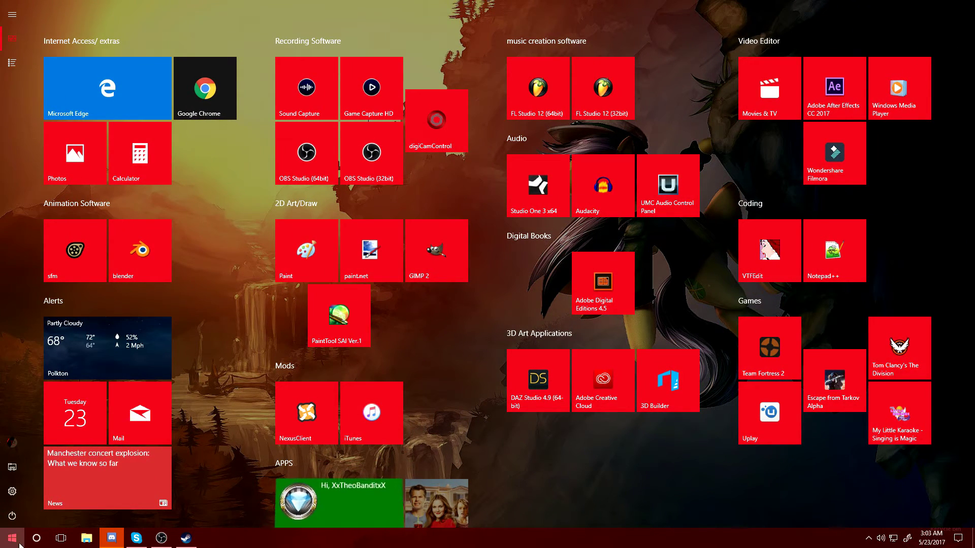
{"action": "right_click", "coordinate": [3, 542]}
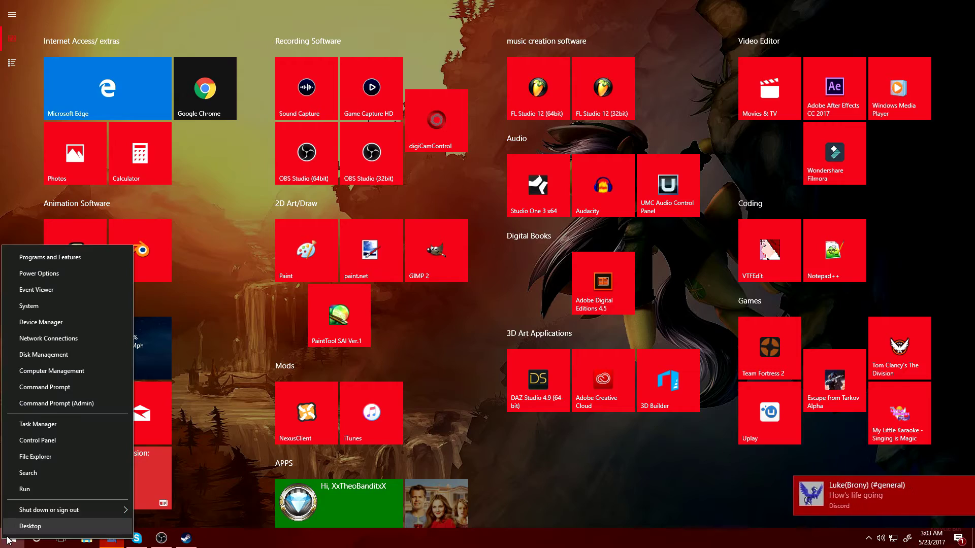
{"action": "left_click", "coordinate": [44, 426]}
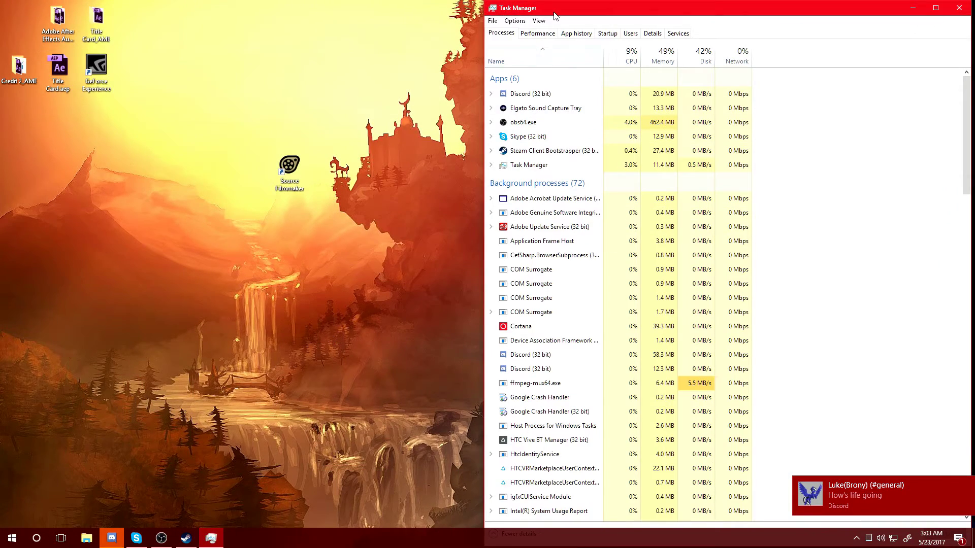
- Move Task Manager aside and place the Source Filmmaker shortcut lower right on the desktop
{"action": "left_click_drag", "start_coordinate": [557, 11], "coordinate": [974, 92]}
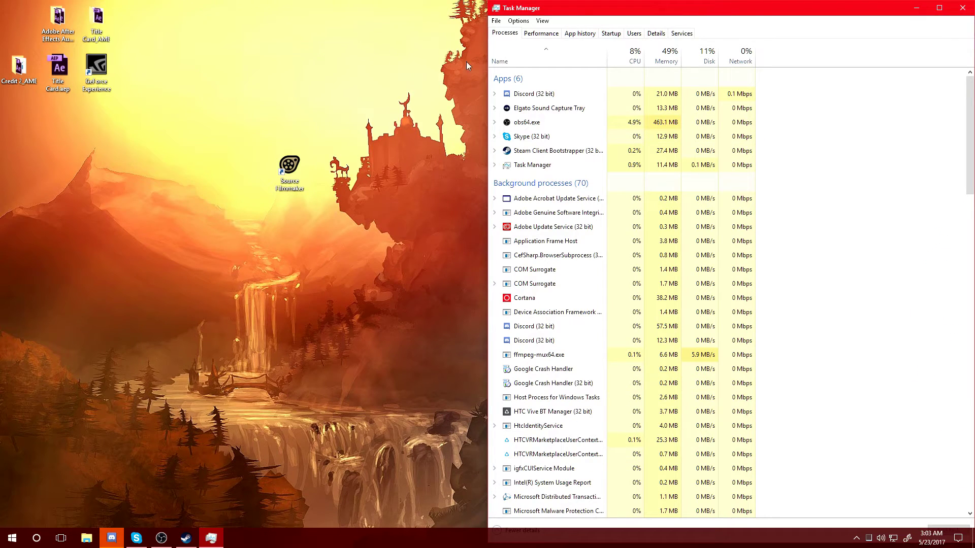
{"action": "left_click_drag", "start_coordinate": [288, 168], "coordinate": [376, 249]}
{"action": "left_click_drag", "start_coordinate": [465, 261], "coordinate": [467, 261]}
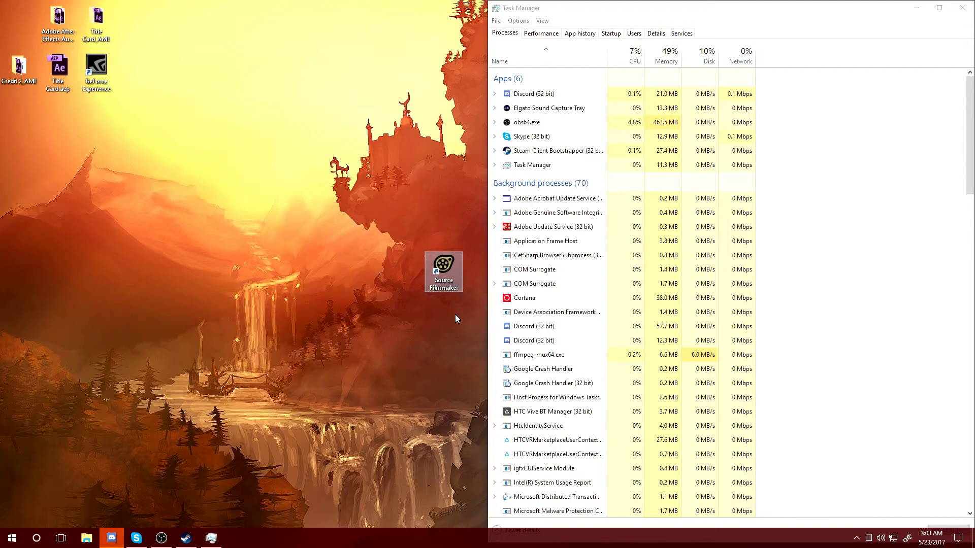
- Launch Source Filmmaker from its desktop shortcut until sfm.exe appears in Task Manager's processes
{"action": "double_click", "coordinate": [448, 263]}
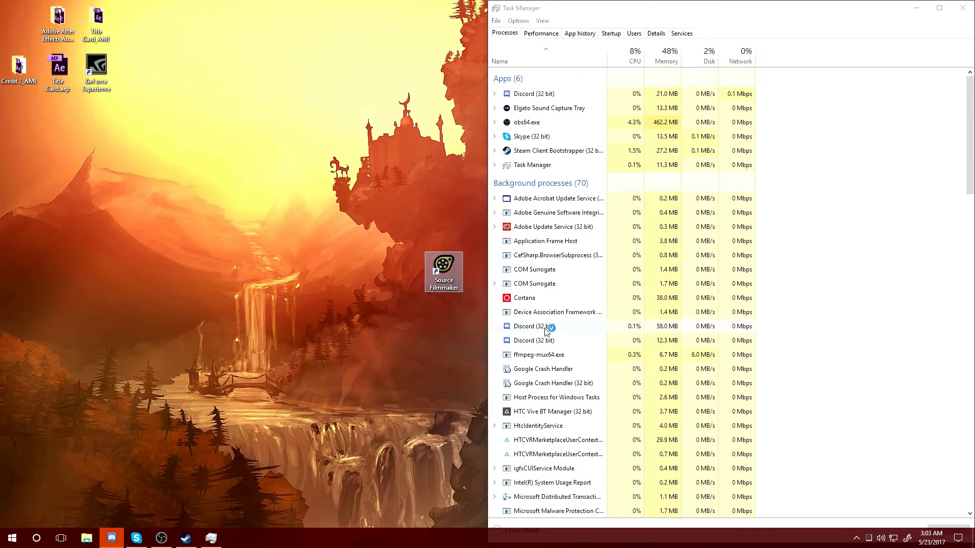
{"action": "scroll", "coordinate": [528, 249], "scroll_direction": "down", "scroll_amount": 4}
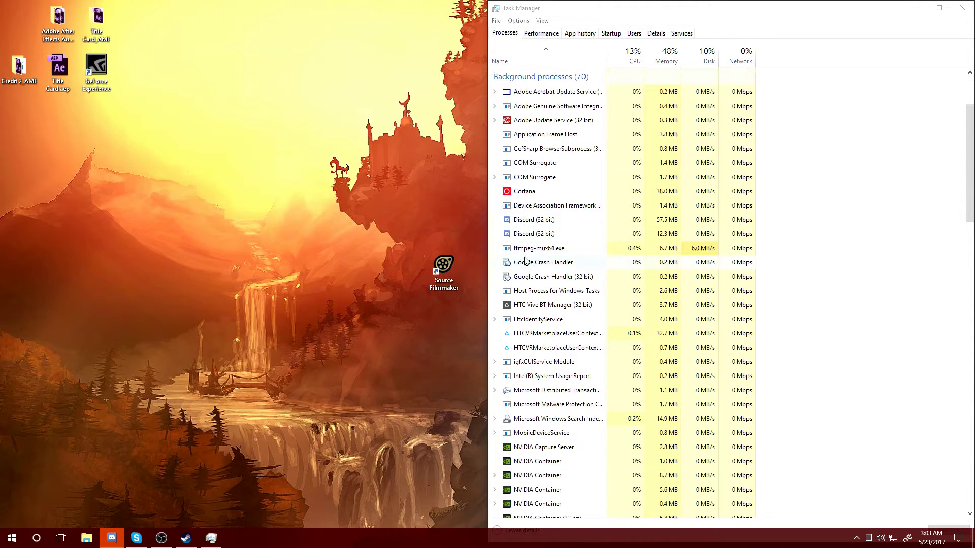
{"action": "scroll", "coordinate": [525, 261], "scroll_direction": "down", "scroll_amount": 9}
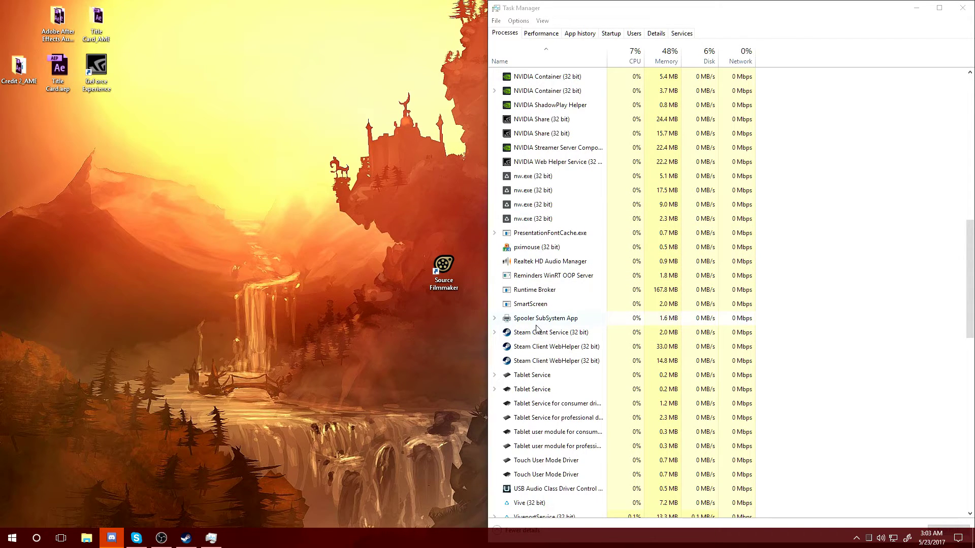
{"action": "left_click_drag", "start_coordinate": [453, 280], "coordinate": [455, 331]}
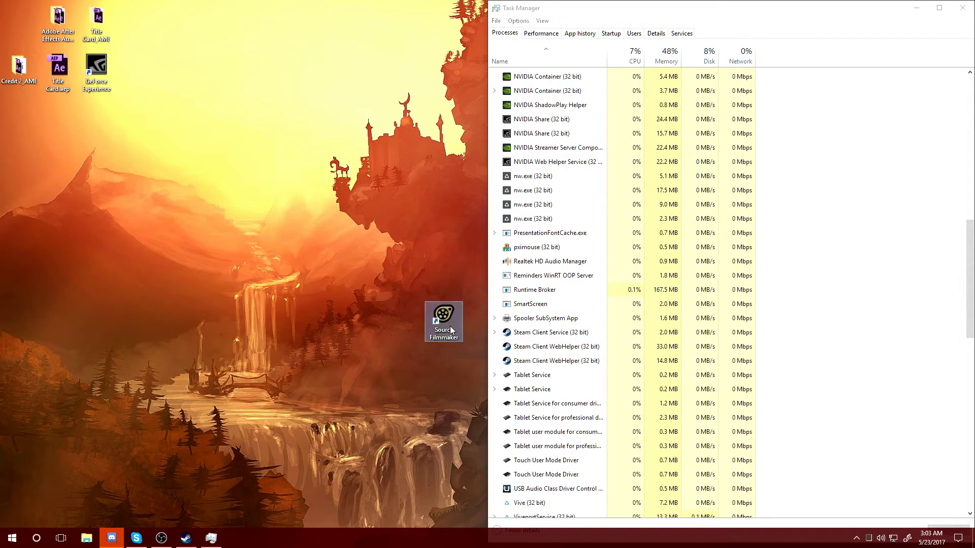
{"action": "double_click", "coordinate": [450, 326]}
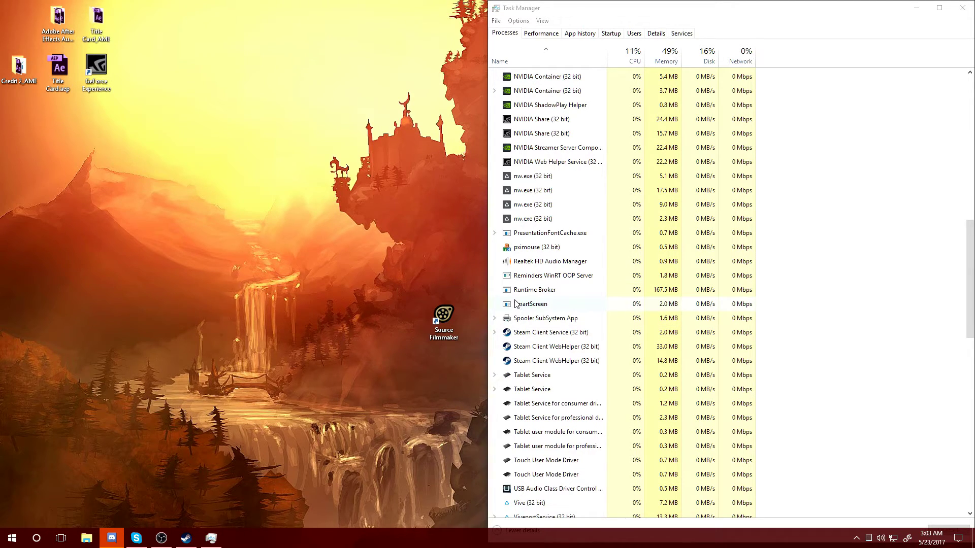
{"action": "left_click", "coordinate": [457, 318]}
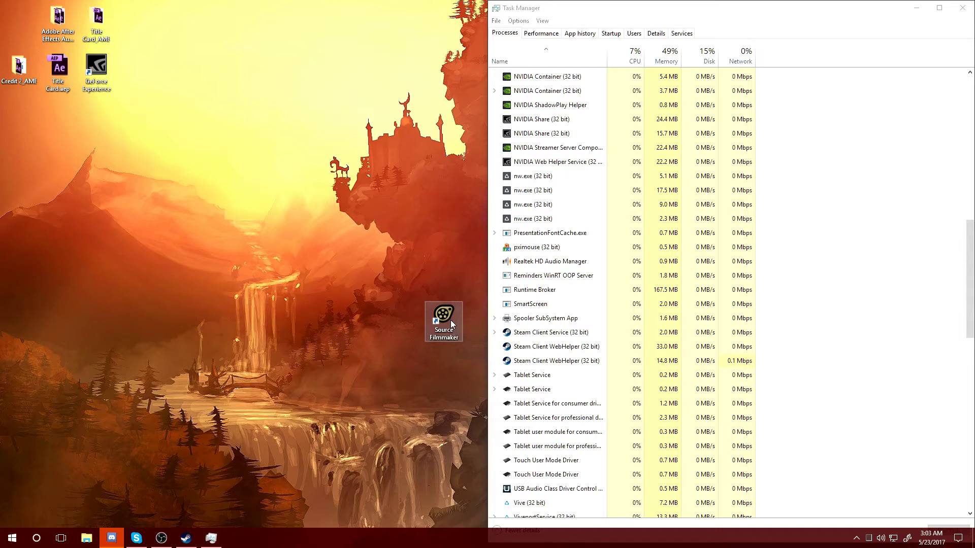
{"action": "double_click", "coordinate": [451, 323]}
- Open the file Properties of the sfm process from Task Manager
{"action": "right_click", "coordinate": [518, 304]}
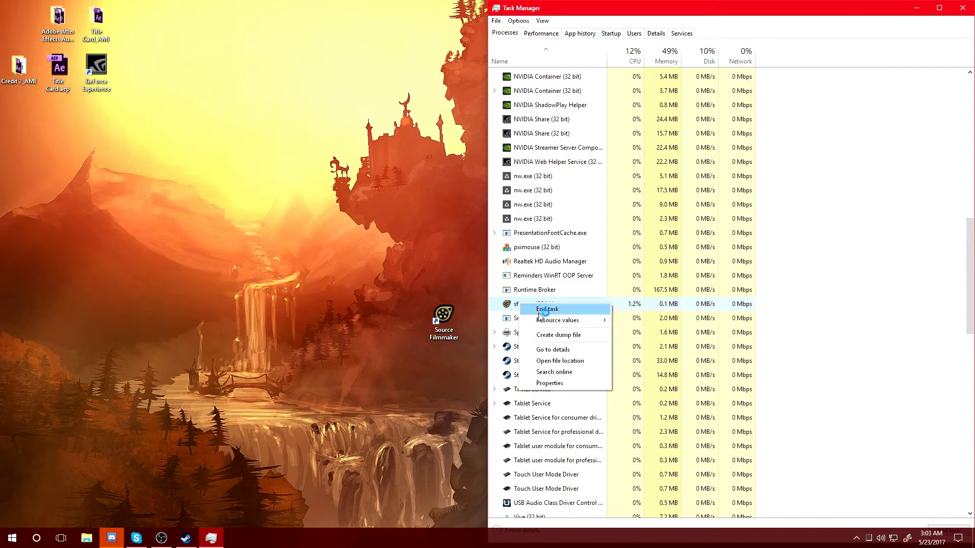
{"action": "left_click", "coordinate": [549, 383]}
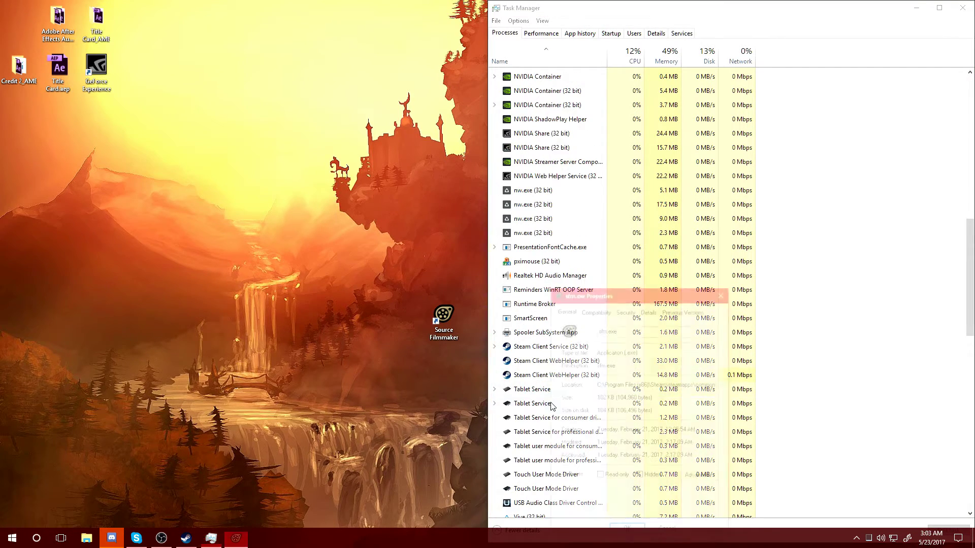
{"action": "left_click_drag", "start_coordinate": [593, 297], "coordinate": [265, 114]}
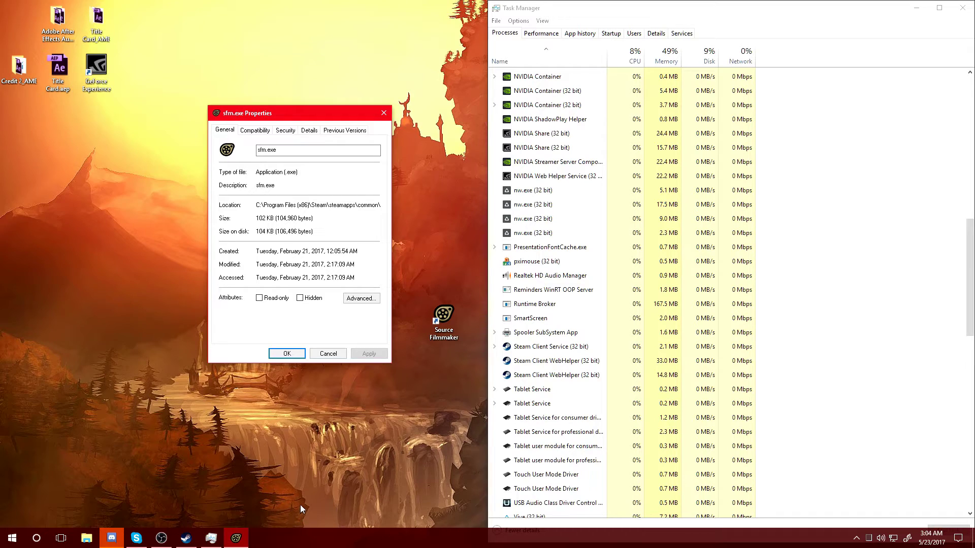
- Untick Windows 8 compatibility mode for sfm.exe, apply and confirm, then close Task Manager
{"action": "left_click", "coordinate": [247, 132]}
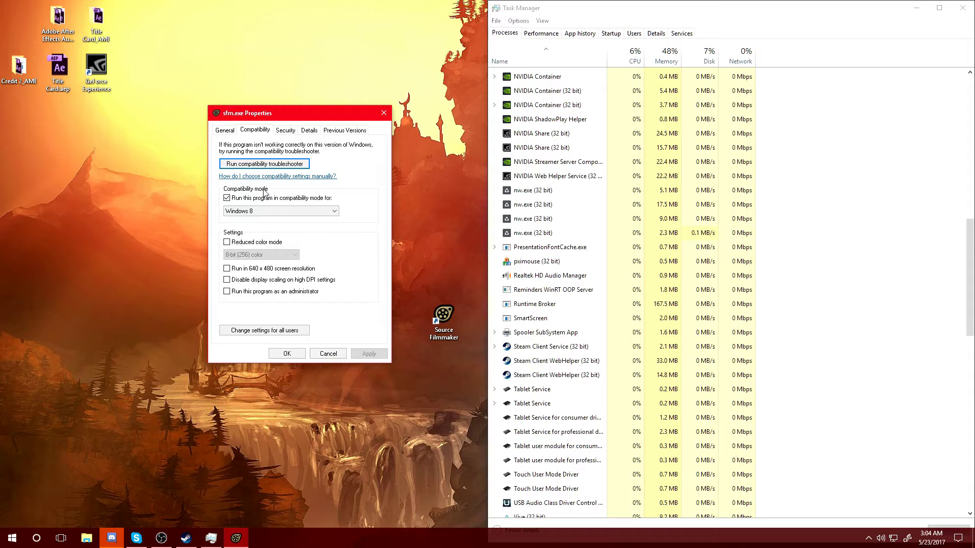
{"action": "left_click", "coordinate": [263, 211]}
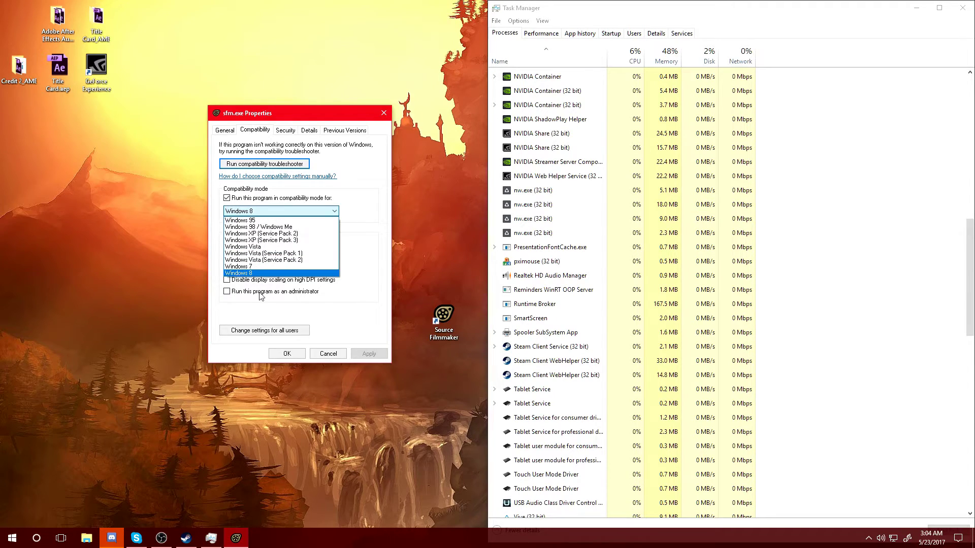
{"action": "left_click", "coordinate": [306, 305]}
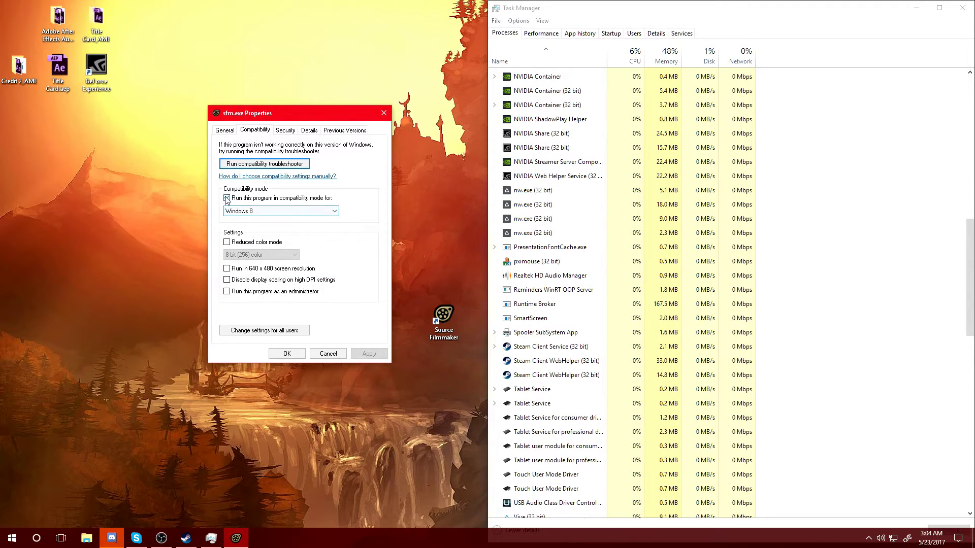
{"action": "left_click", "coordinate": [231, 213]}
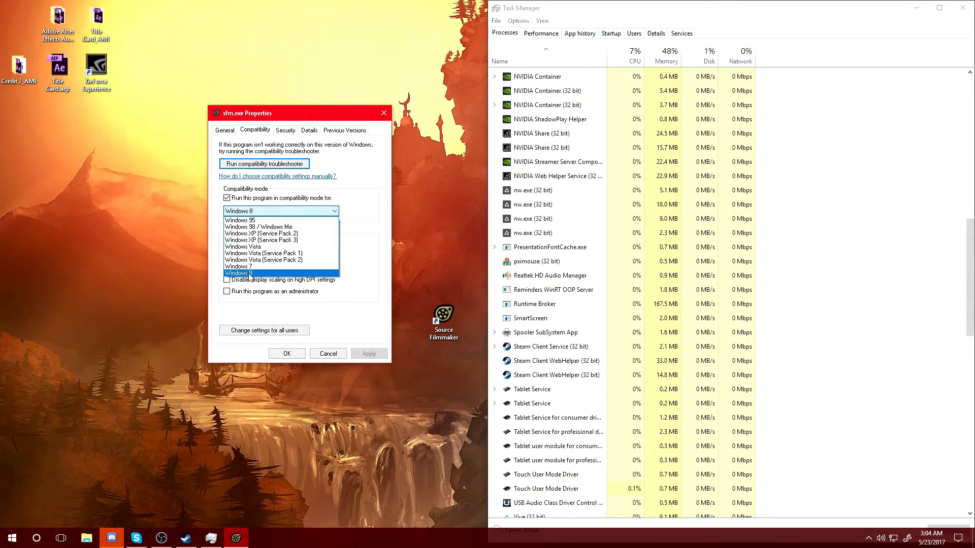
{"action": "left_click", "coordinate": [263, 307]}
{"action": "left_click", "coordinate": [226, 198]}
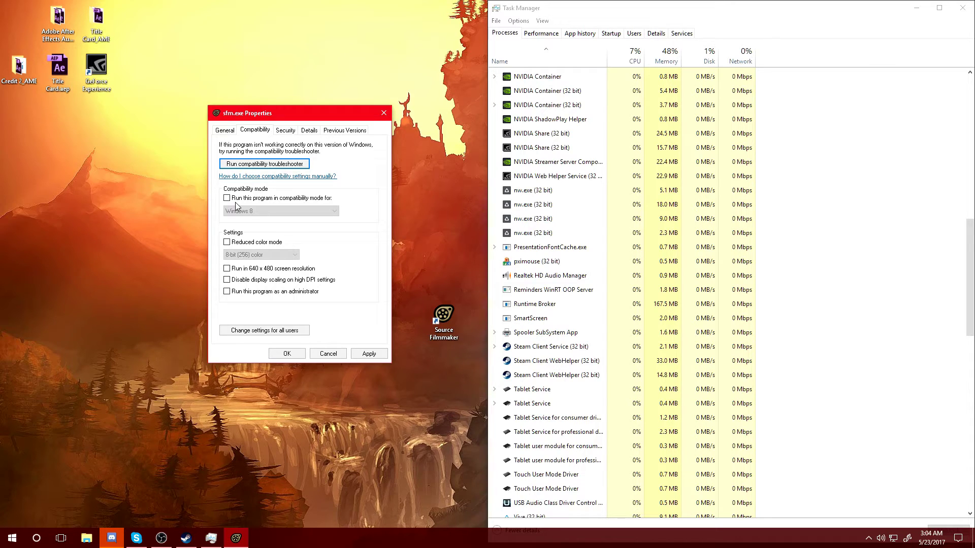
{"action": "left_click", "coordinate": [382, 355]}
{"action": "left_click", "coordinate": [284, 352]}
{"action": "left_click", "coordinate": [285, 353]}
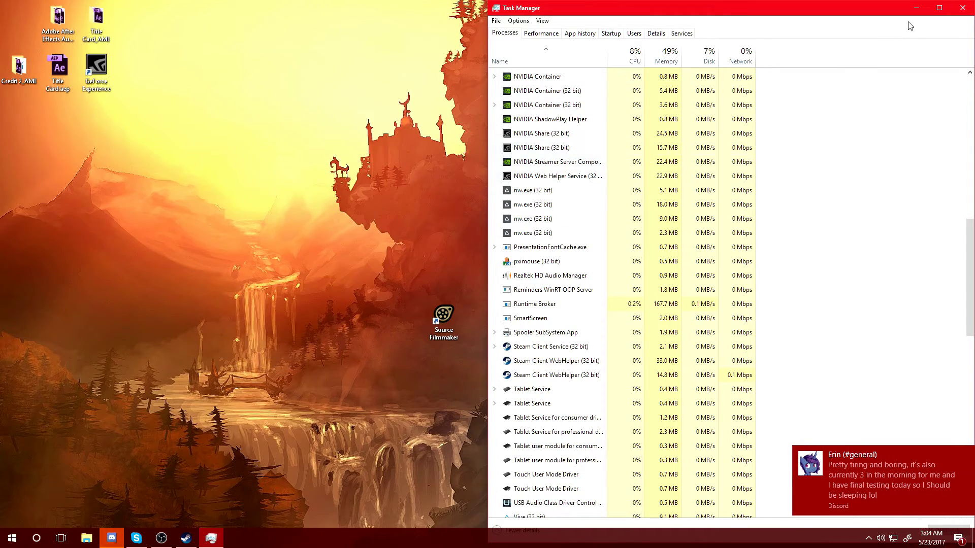
{"action": "left_click", "coordinate": [963, 8]}
- Place the Source Filmmaker shortcut in the top-left corner and double-click it to launch
{"action": "left_click_drag", "start_coordinate": [445, 319], "coordinate": [21, 35]}
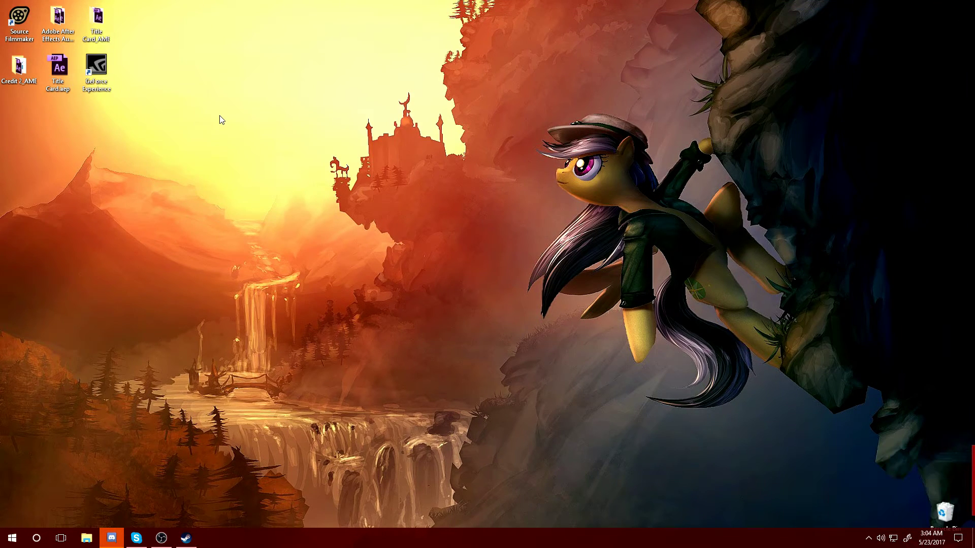
{"action": "double_click", "coordinate": [20, 23]}
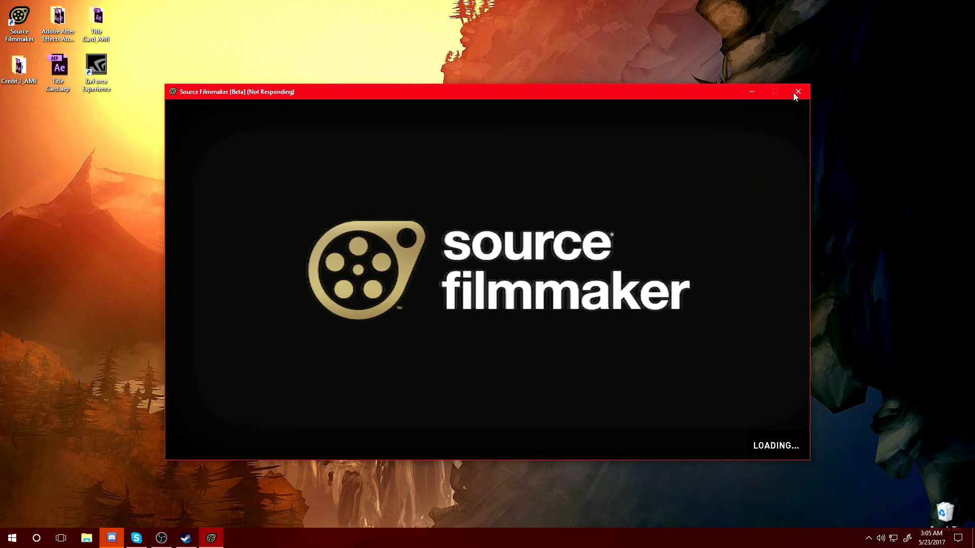
- Minimise the Not Responding splash, reposition the Source Filmmaker window, and close the New Session dialog
{"action": "left_click", "coordinate": [750, 91]}
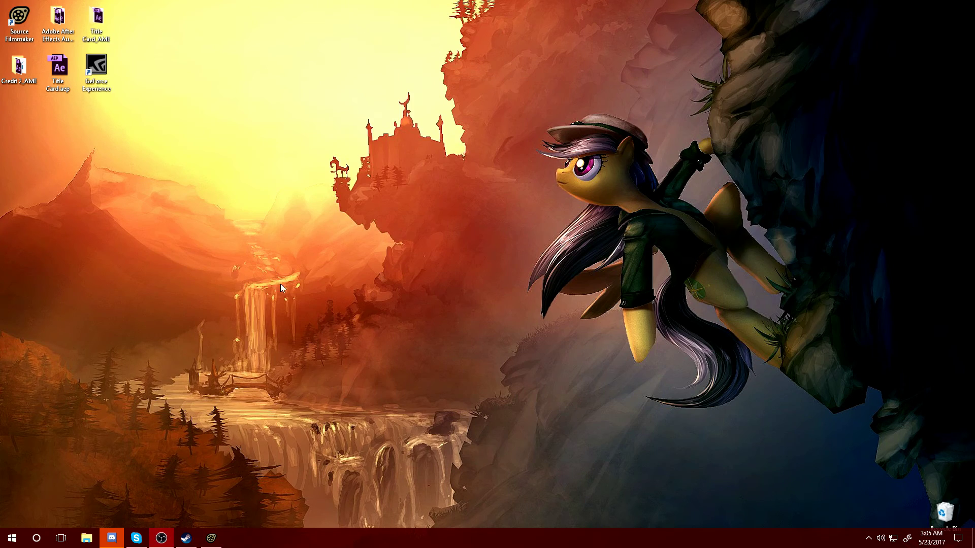
{"action": "left_click", "coordinate": [8, 22]}
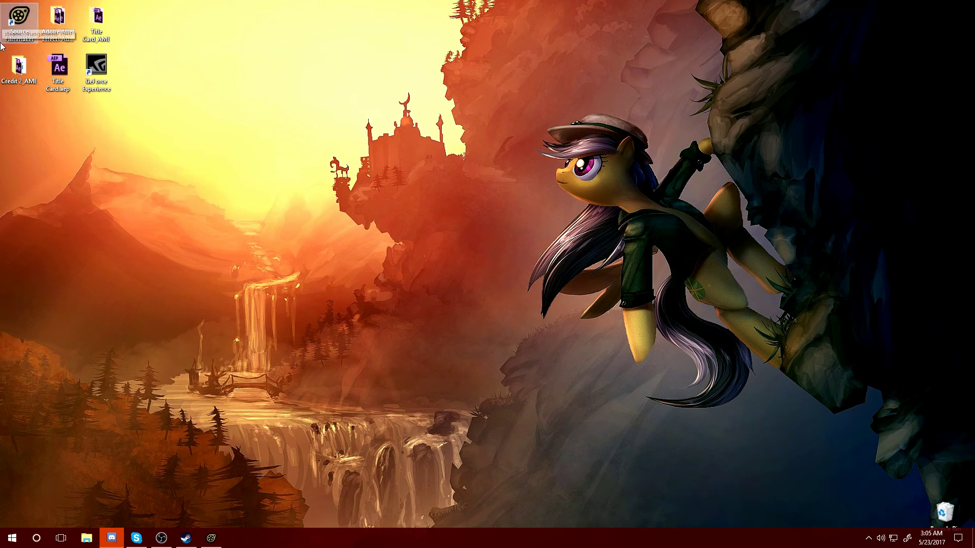
{"action": "left_click", "coordinate": [159, 97]}
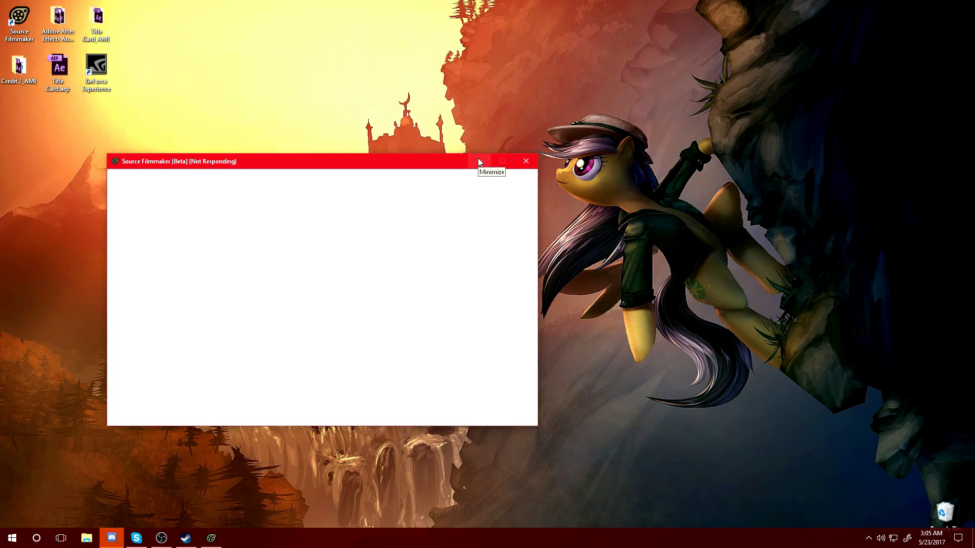
{"action": "left_click_drag", "start_coordinate": [420, 164], "coordinate": [548, 106]}
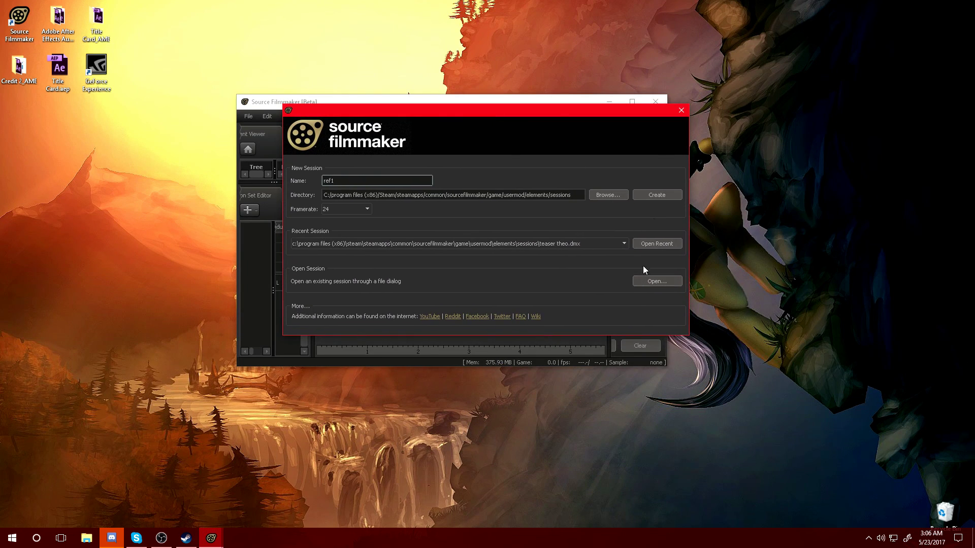
{"action": "left_click", "coordinate": [680, 111]}
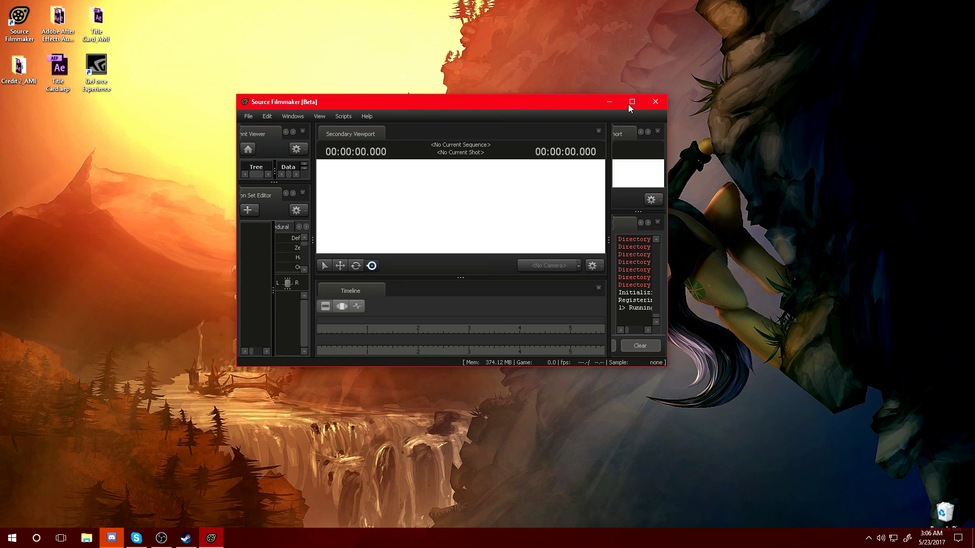